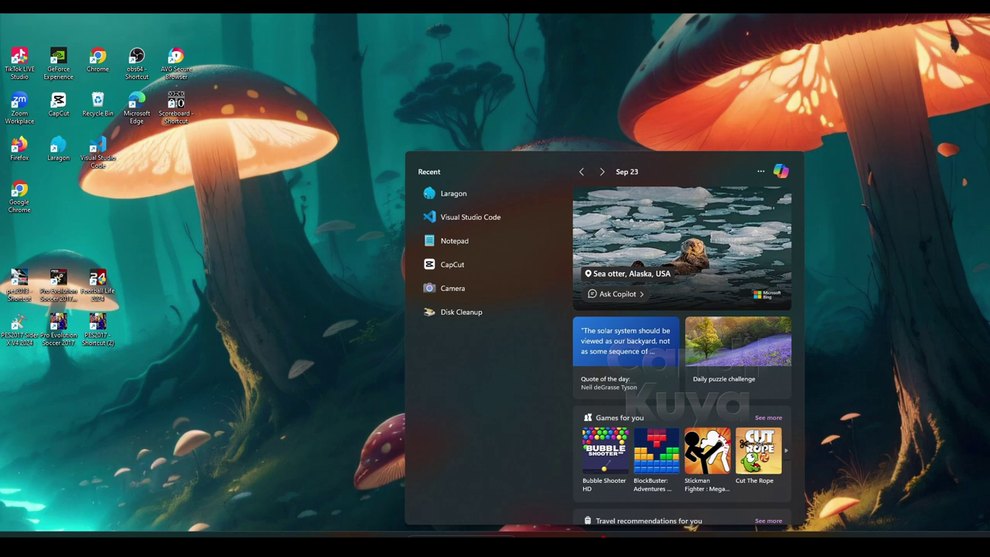
Launch Laragon from the Start menu search and open its C:\laragon\www folder
type("laragon")
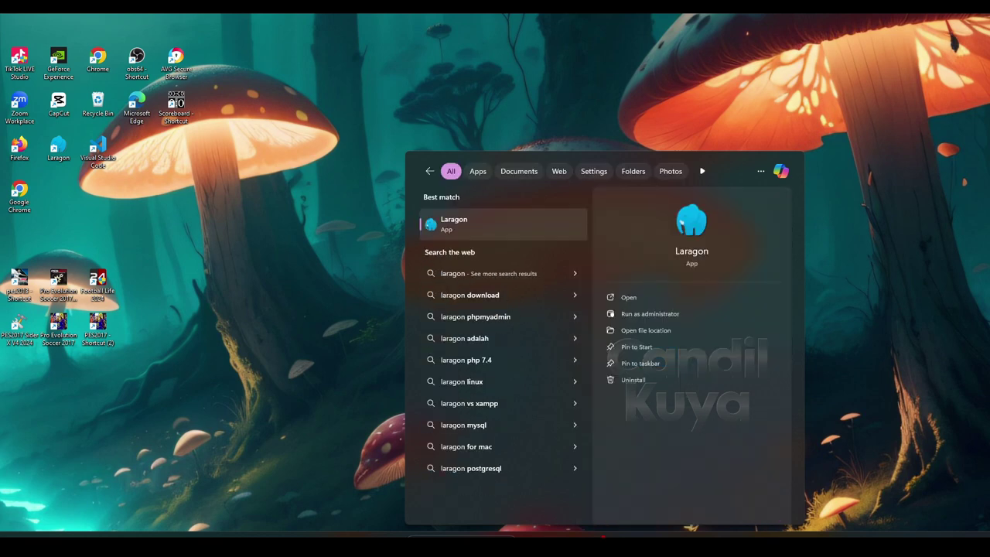
left_click(523, 233)
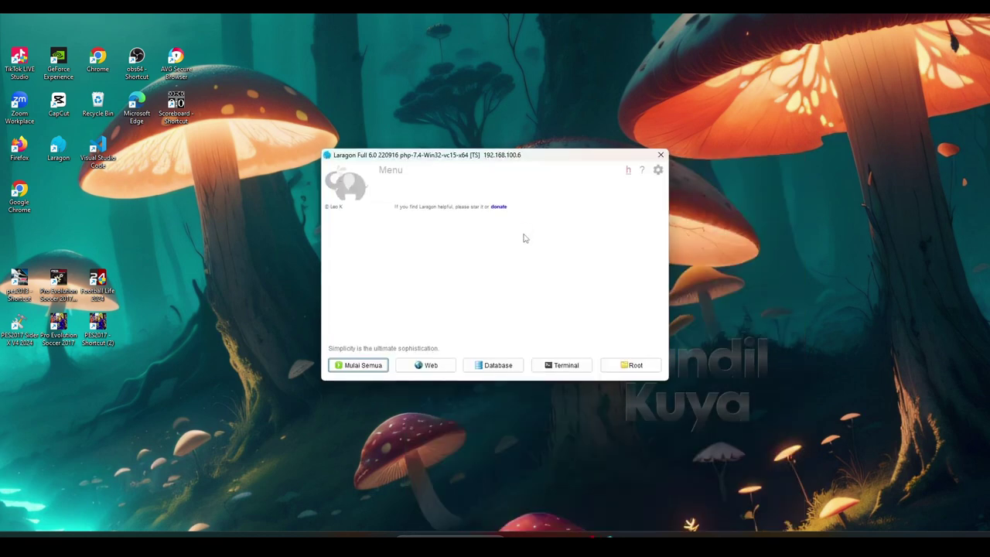
left_click(613, 365)
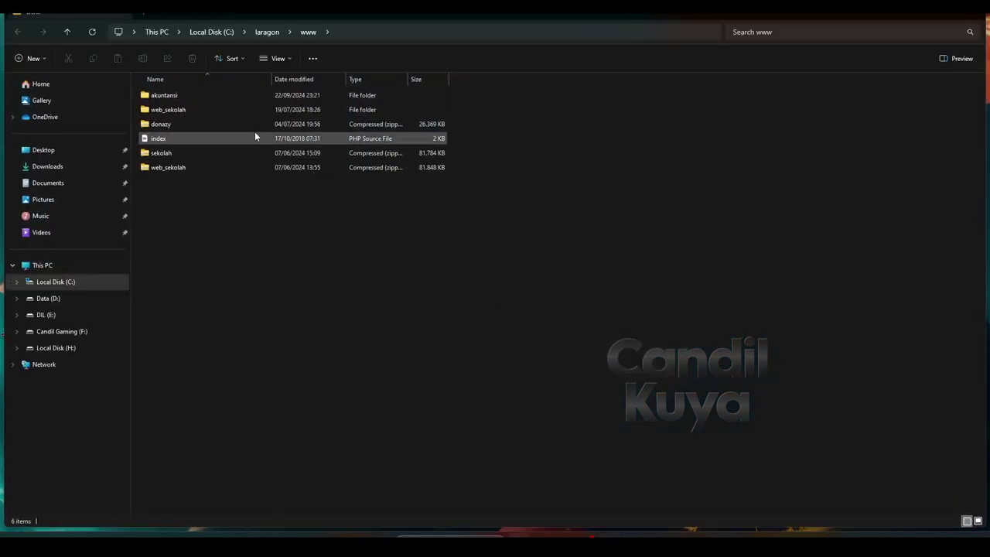
Open the akuntansi folder in C:\laragon\www, then bring Laragon back to the front
double_click(211, 96)
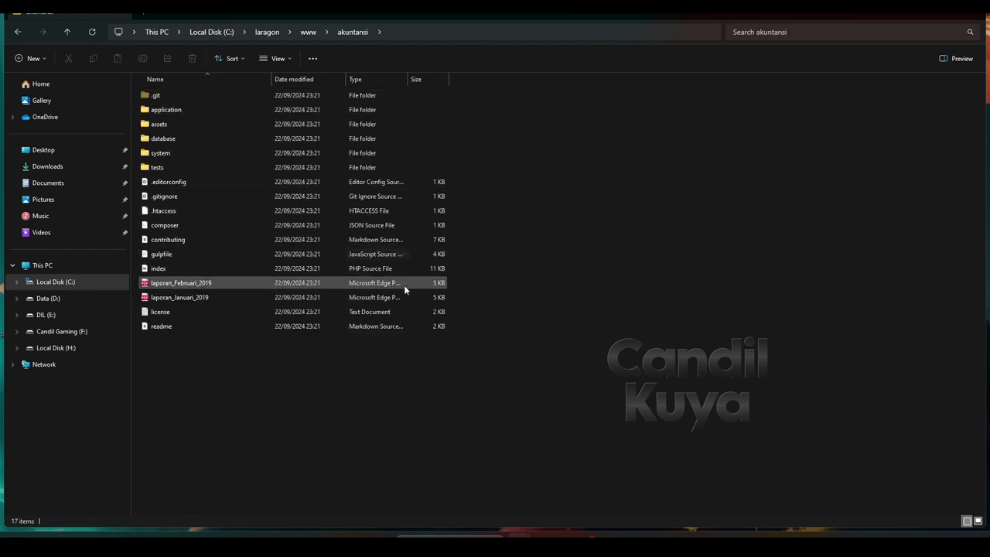
key("alt+Tab")
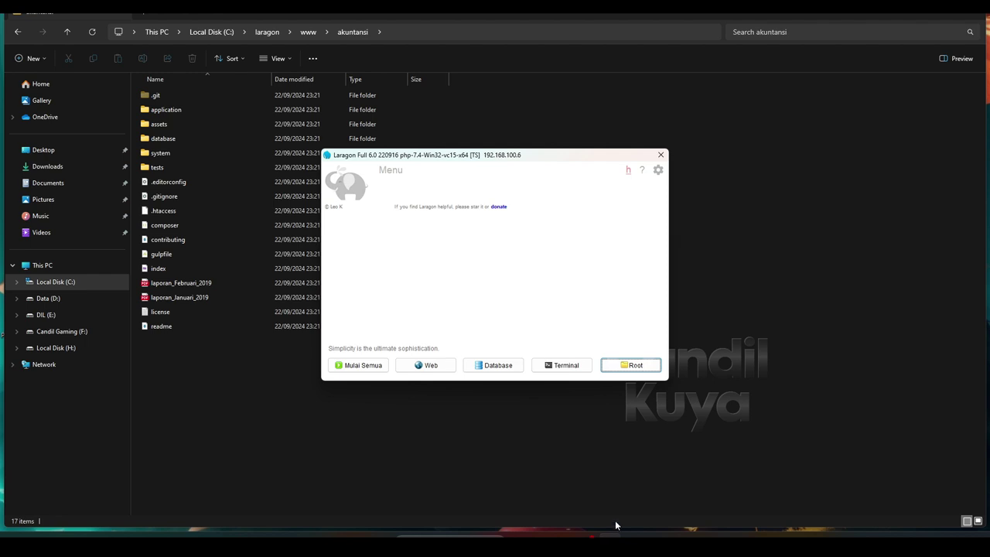
Start all Laragon services so Apache 2.4.54 and MySQL 8.0.30 are running
left_click(376, 367)
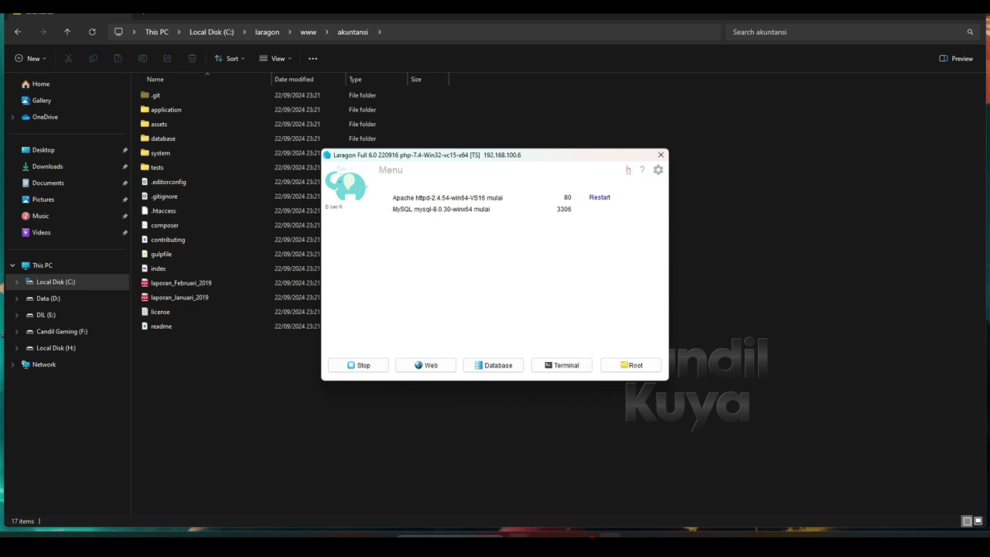
left_click(555, 472)
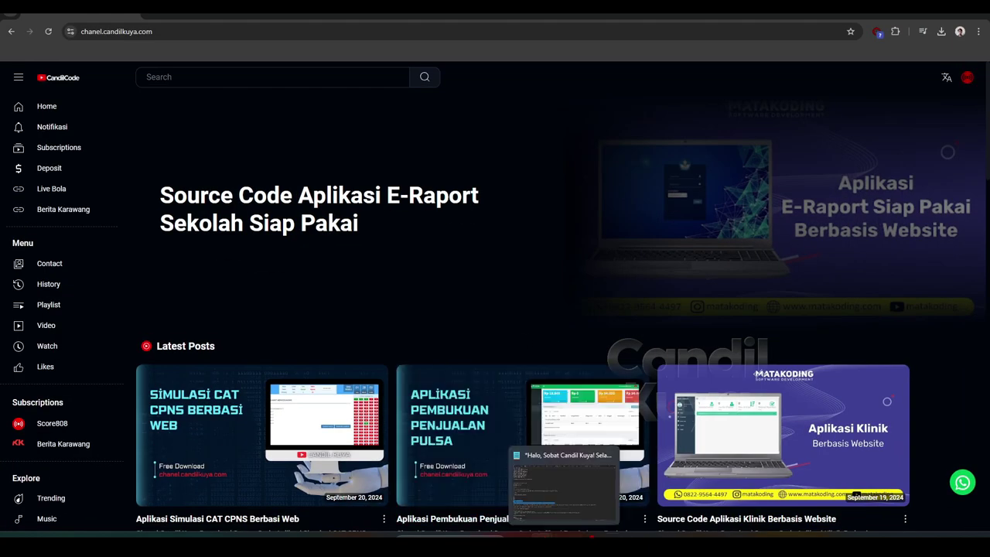
left_click(565, 541)
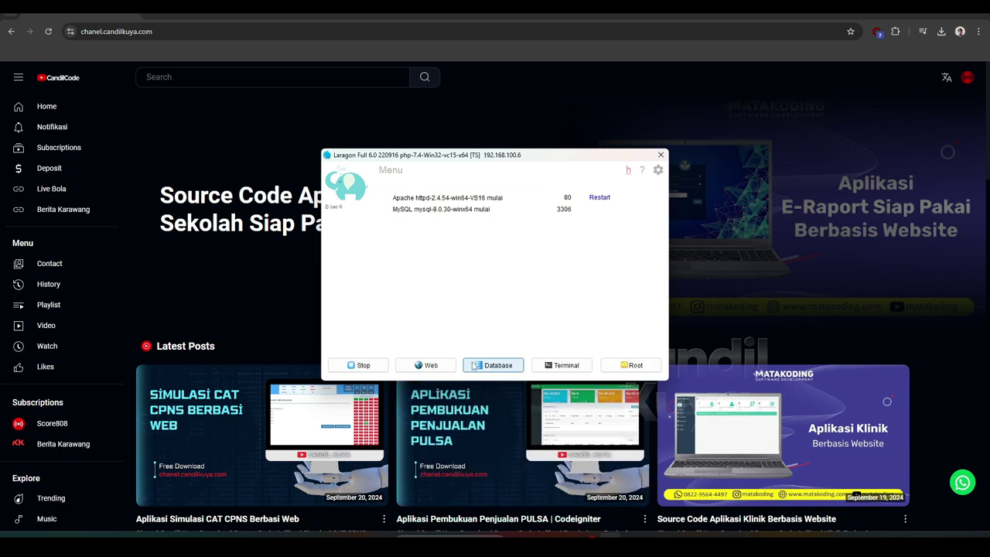
Load localhost/akuntansi in Chrome, reaching the login page's Unknown database 'siak' error
left_click(435, 367)
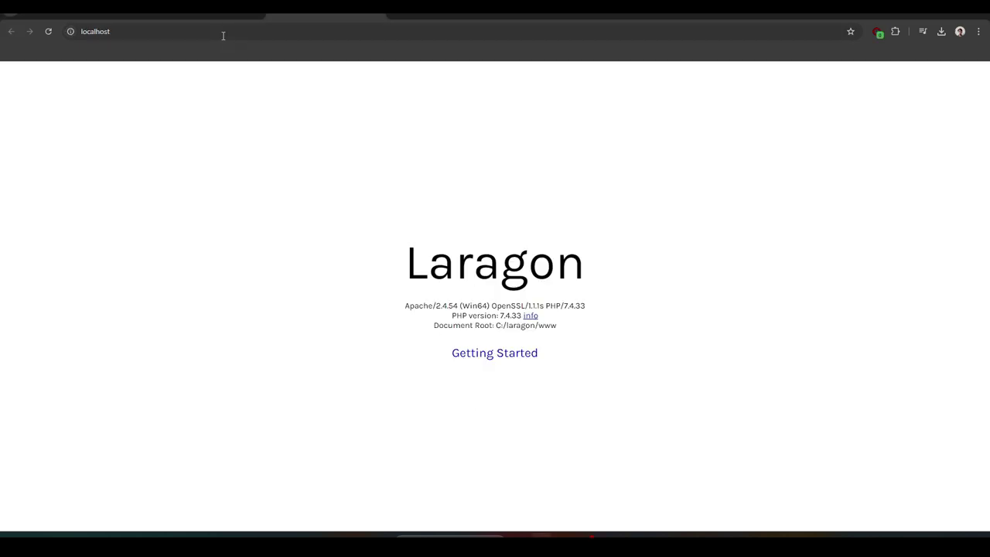
left_click(258, 30)
left_click(257, 30)
type("/")
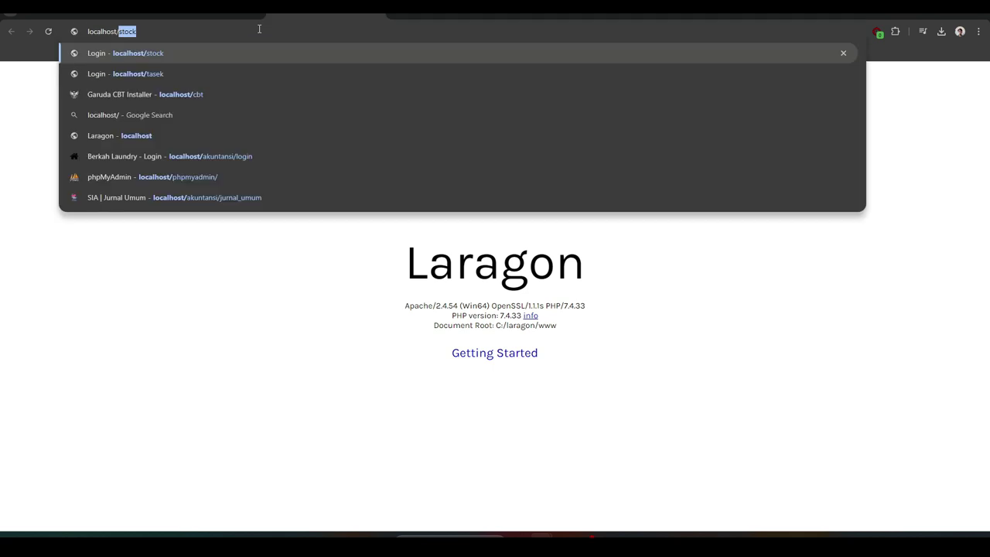
type("akun")
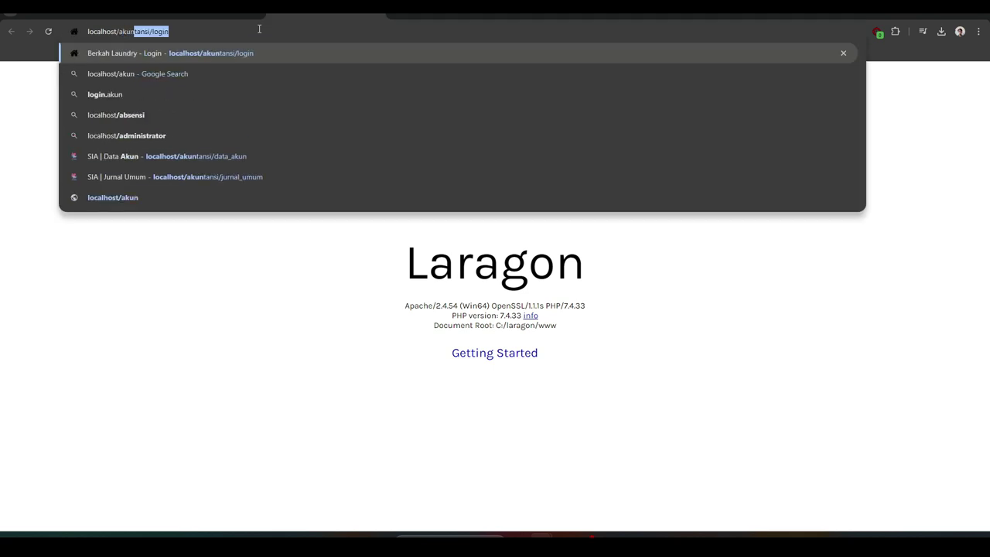
type("tansi")
key("Return")
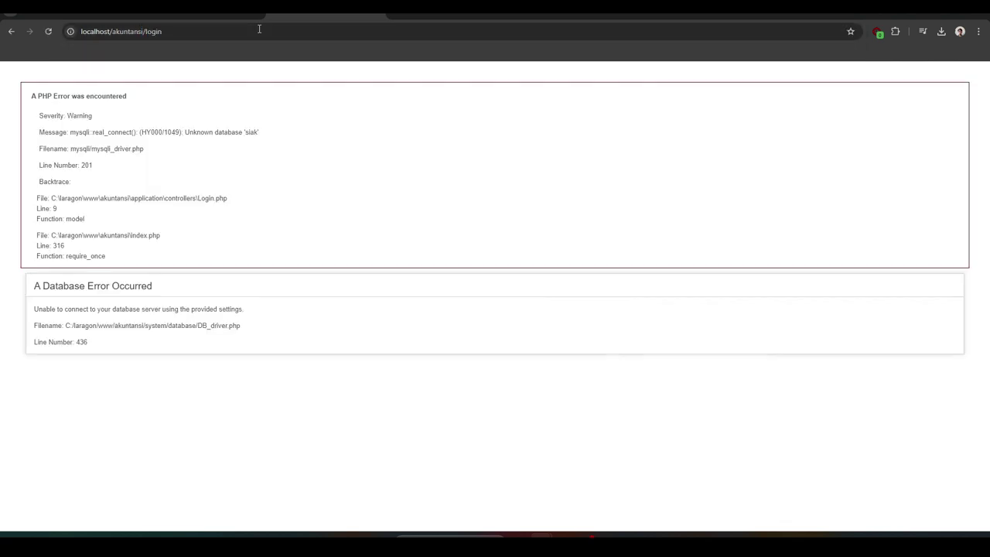
Copy 'siak' from the error and create an empty database with that name in phpMyAdmin
right_click(253, 133)
left_click(275, 146)
left_click(218, 16)
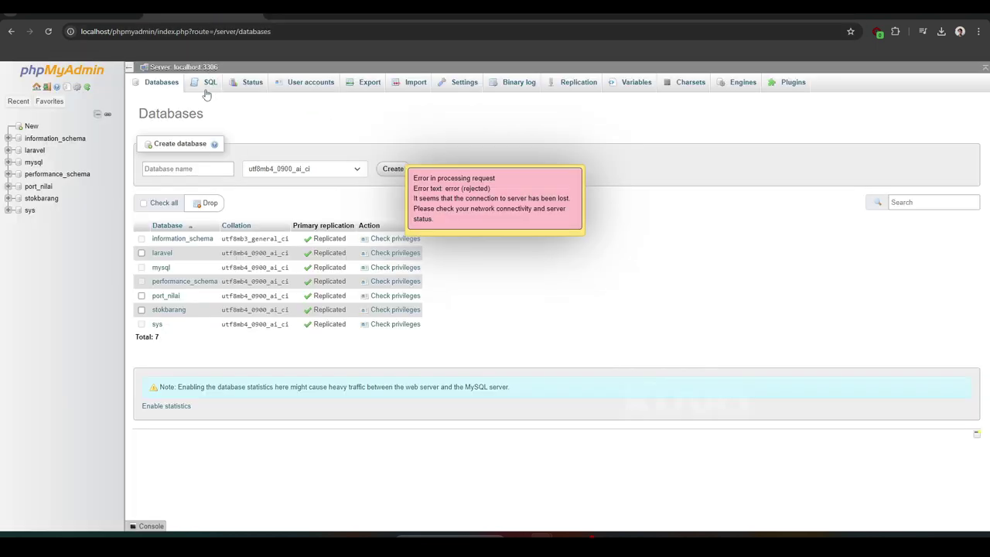
left_click(182, 168)
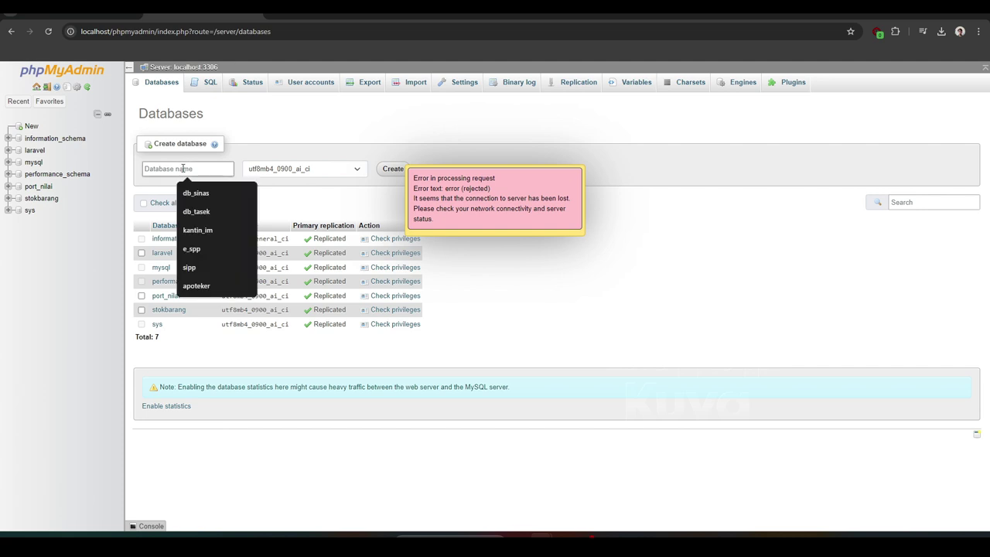
left_click(48, 31)
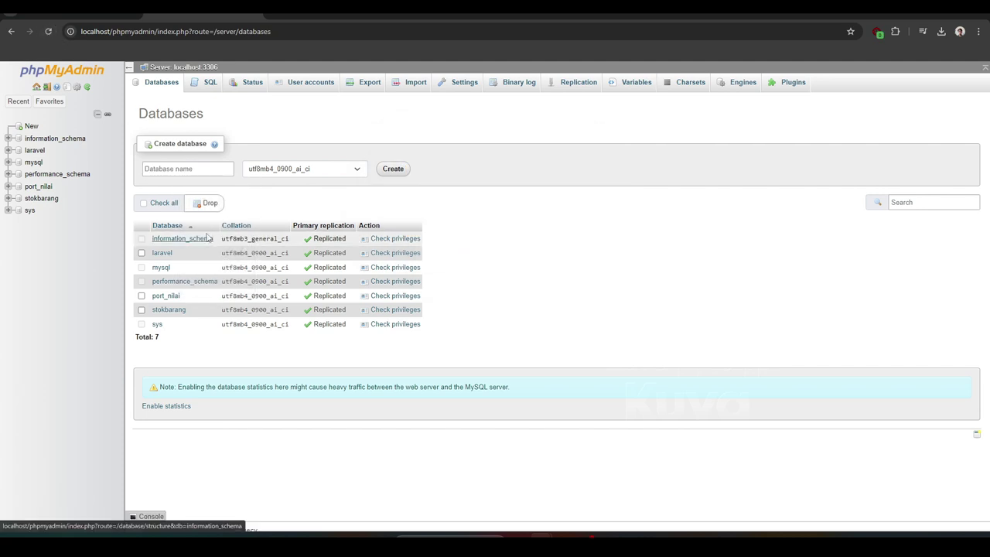
right_click(171, 171)
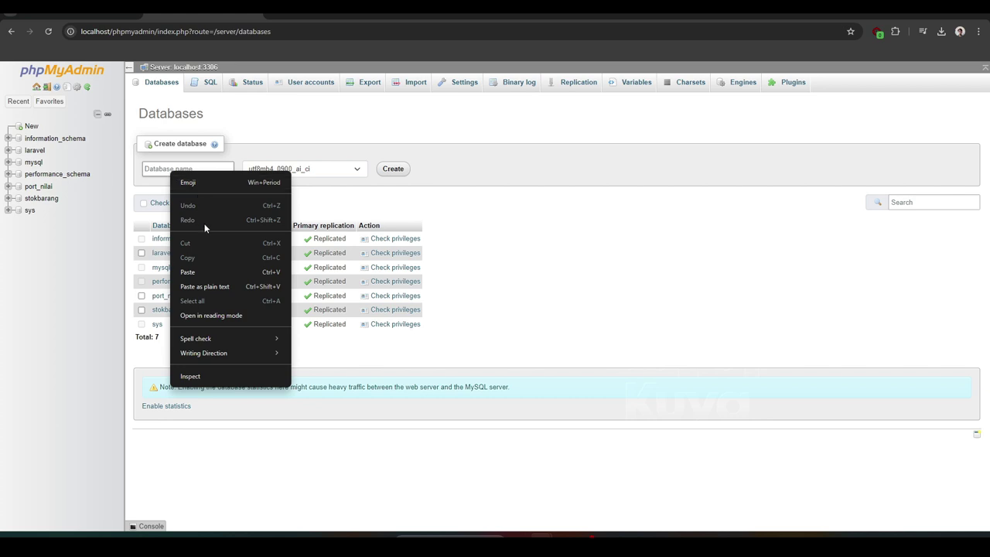
left_click(198, 273)
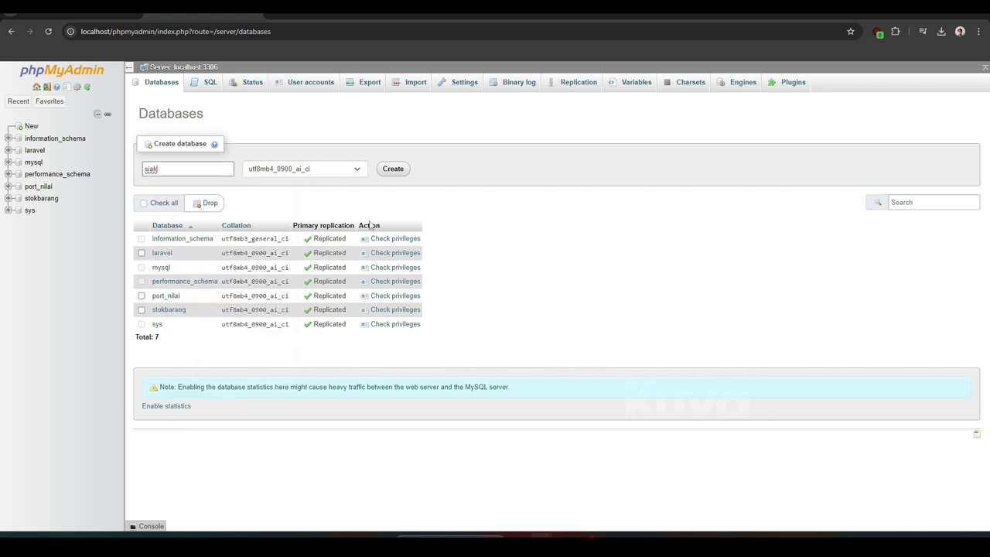
left_click(393, 170)
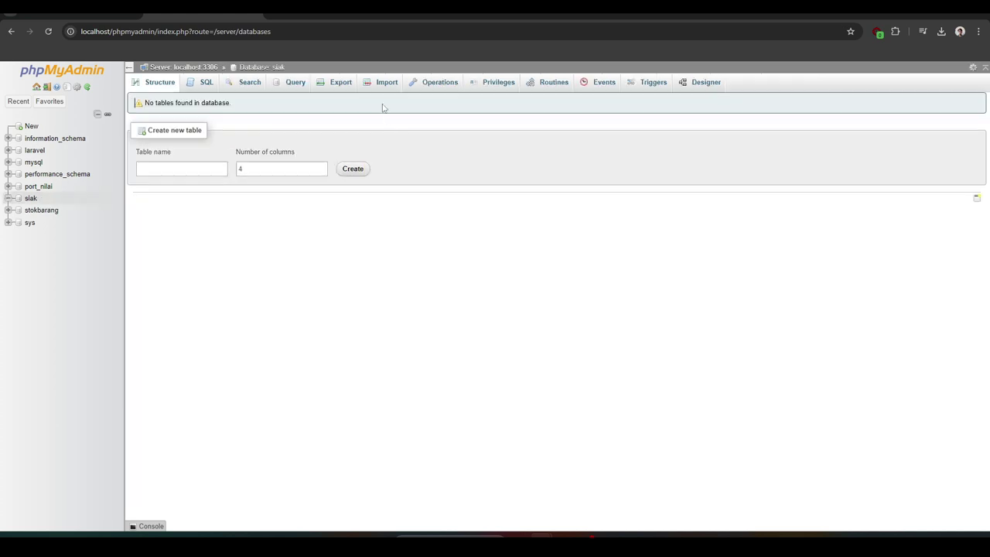
Import C:\laragon\www\akuntansi\database\siak_baru.sql into siak, running all 24 queries
left_click(382, 85)
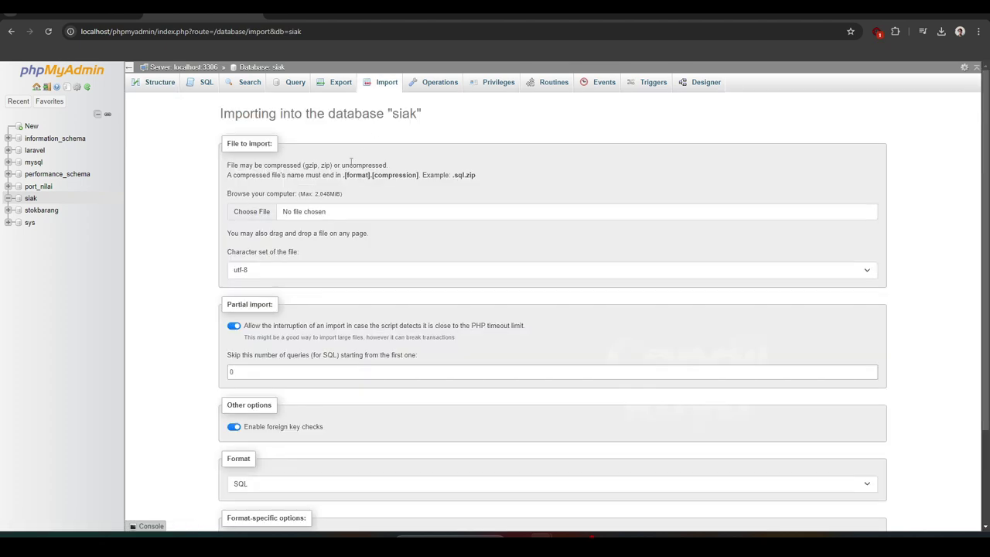
left_click(259, 211)
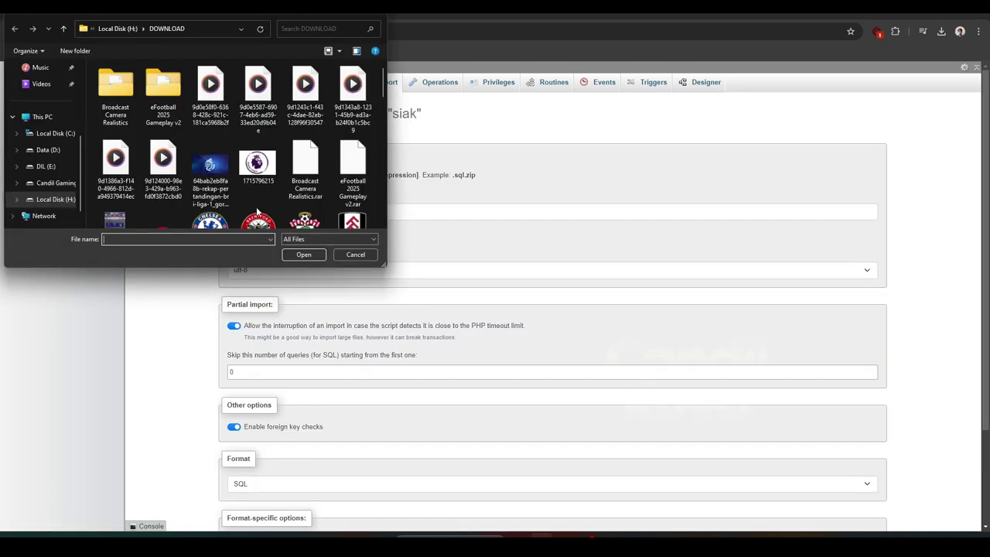
left_click(52, 133)
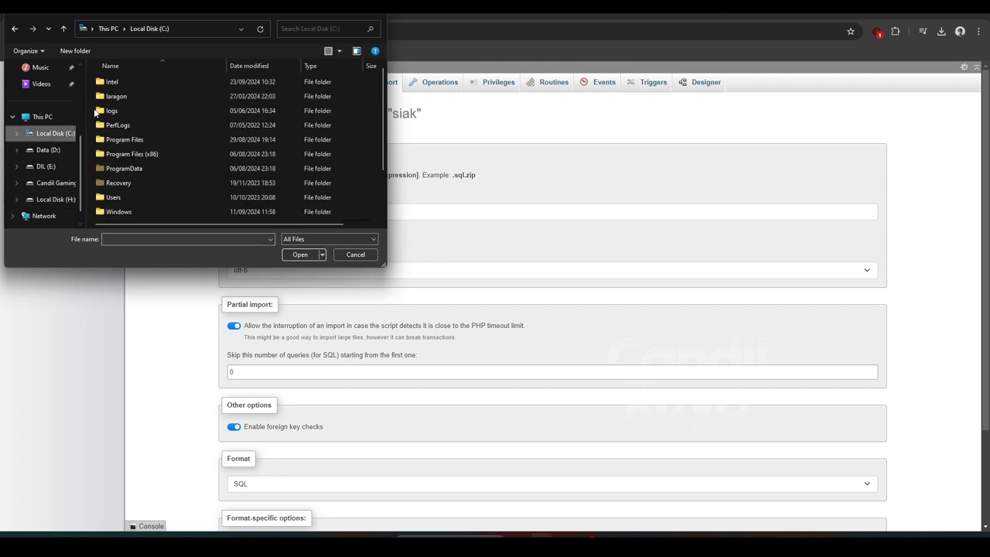
double_click(115, 97)
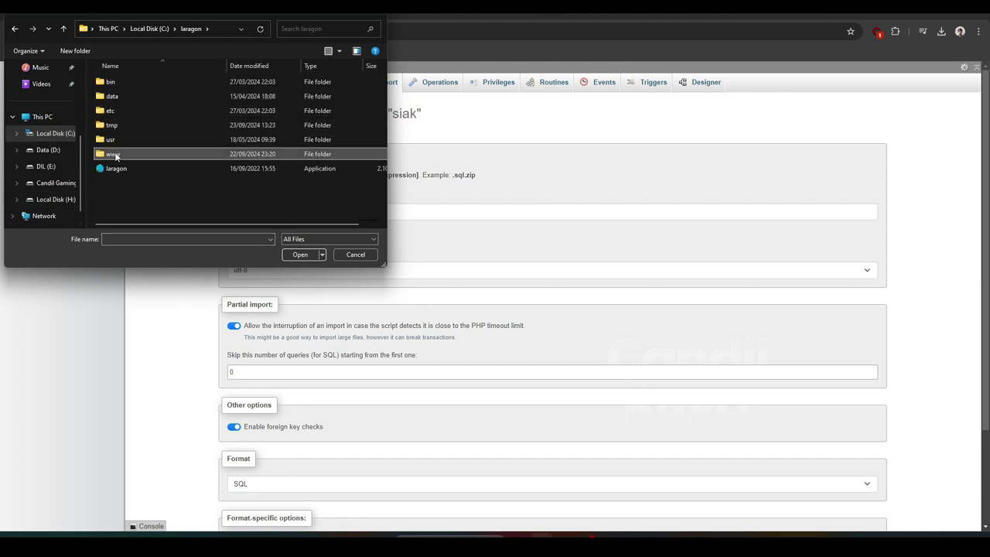
double_click(115, 155)
double_click(116, 83)
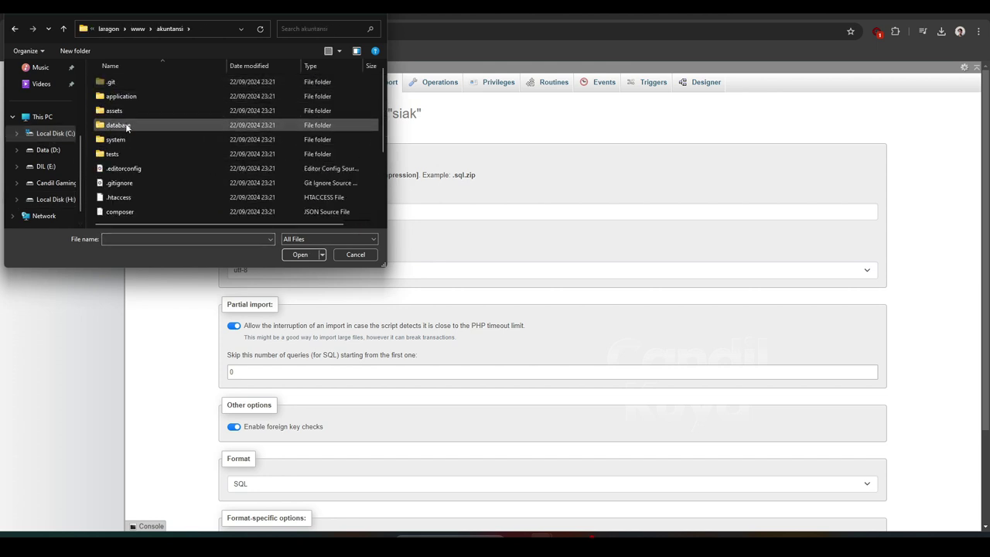
double_click(117, 125)
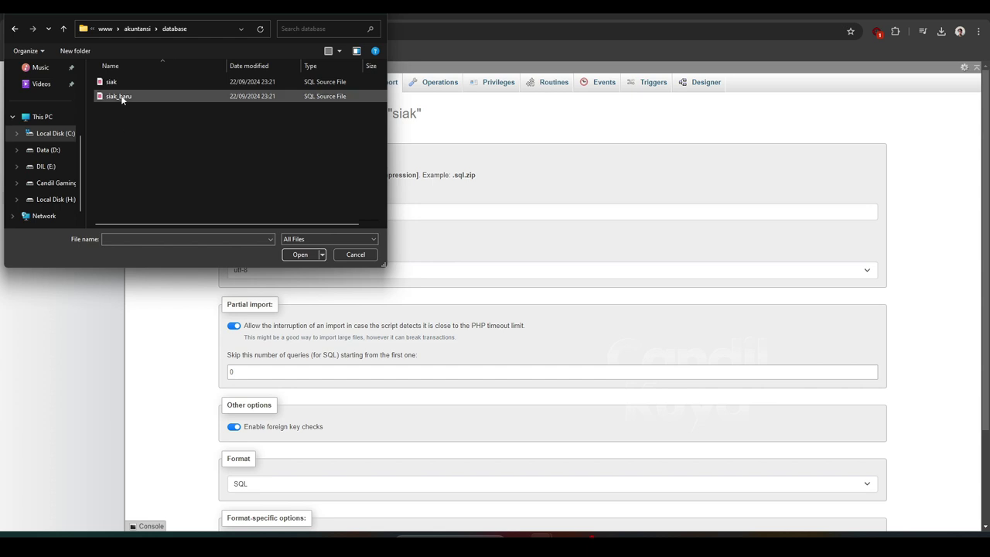
left_click(121, 99)
left_click(300, 254)
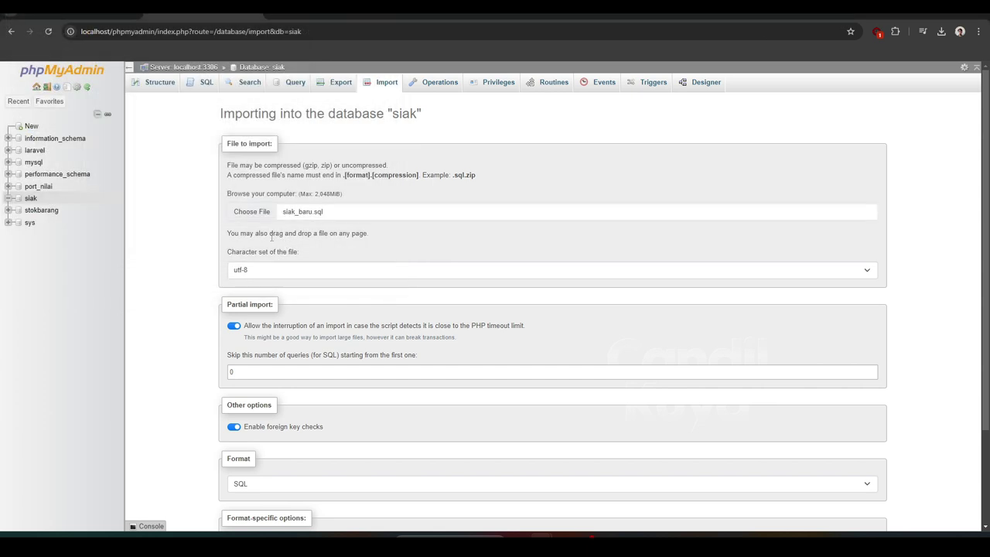
scroll(204, 318, "down", 3)
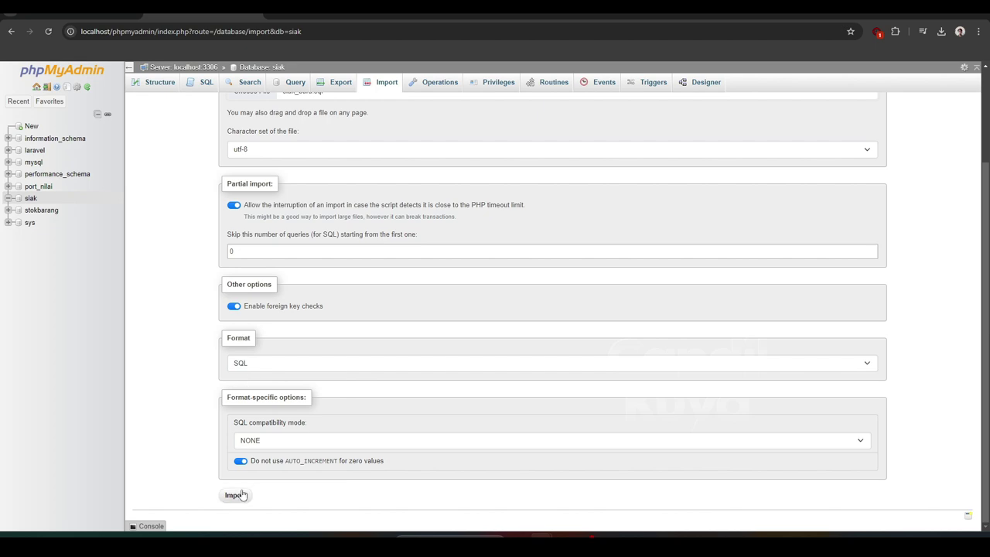
left_click(236, 496)
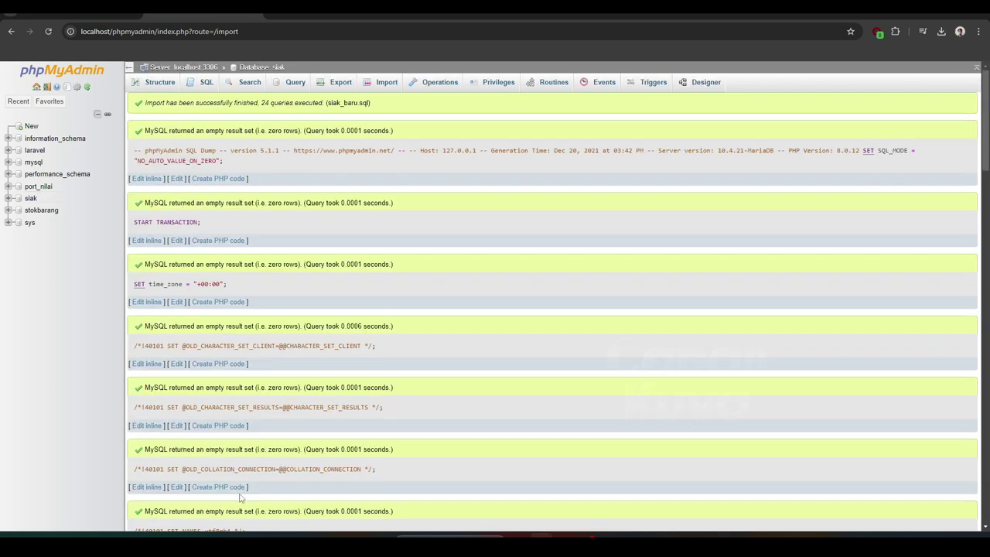
Browse the siak user table, copy the first username, and go to the login tab
left_click(42, 246)
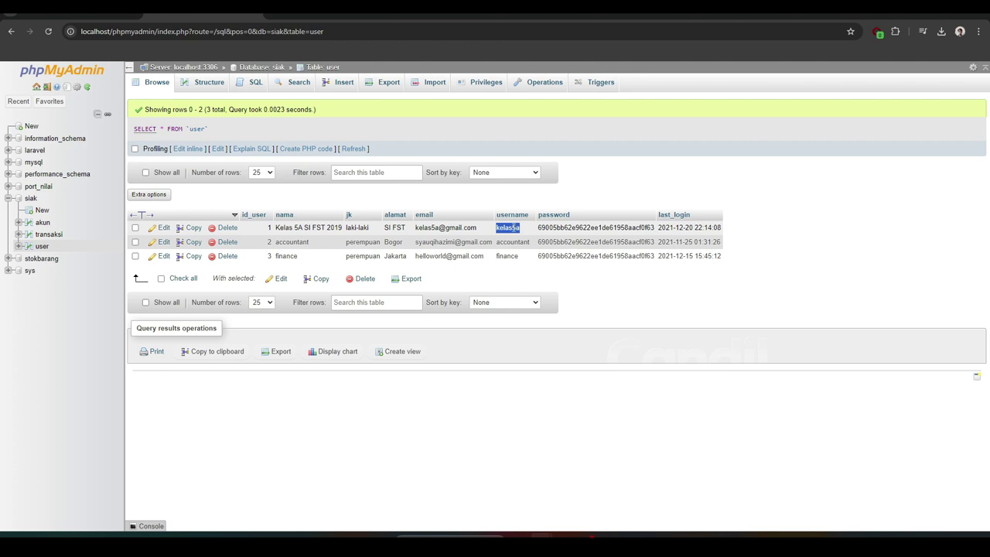
right_click(508, 227)
left_click(533, 235)
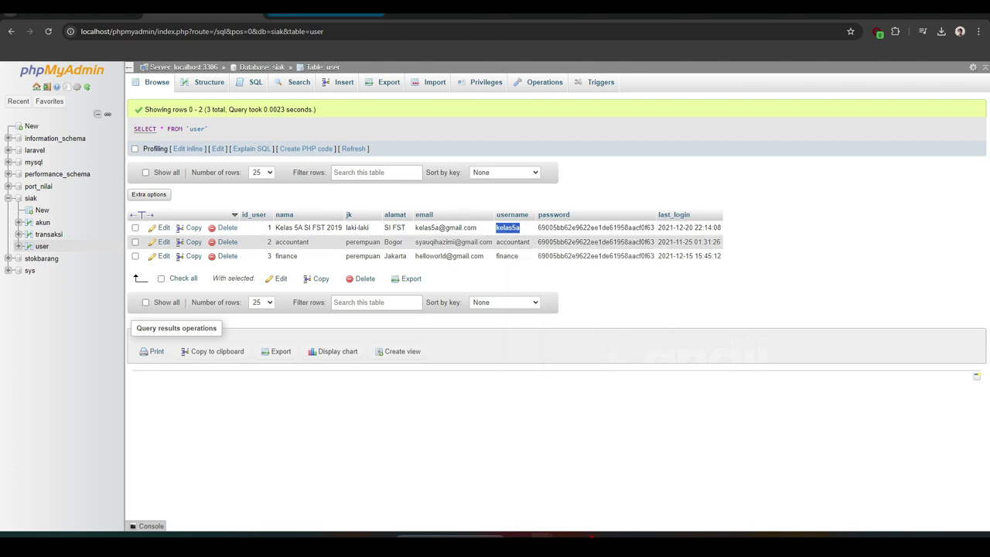
left_click(154, 14)
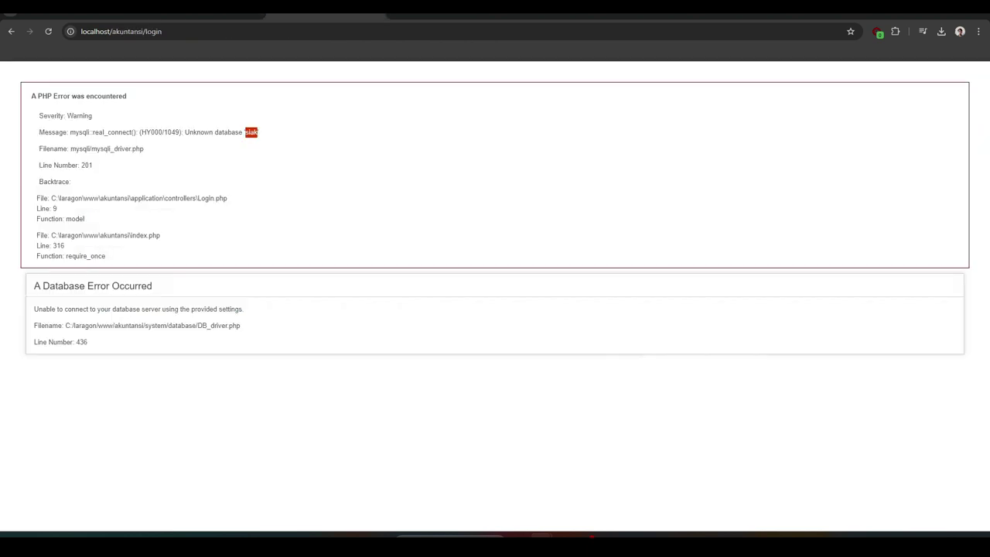
Reload the login page and sign in with the pasted username and the account password
left_click(50, 35)
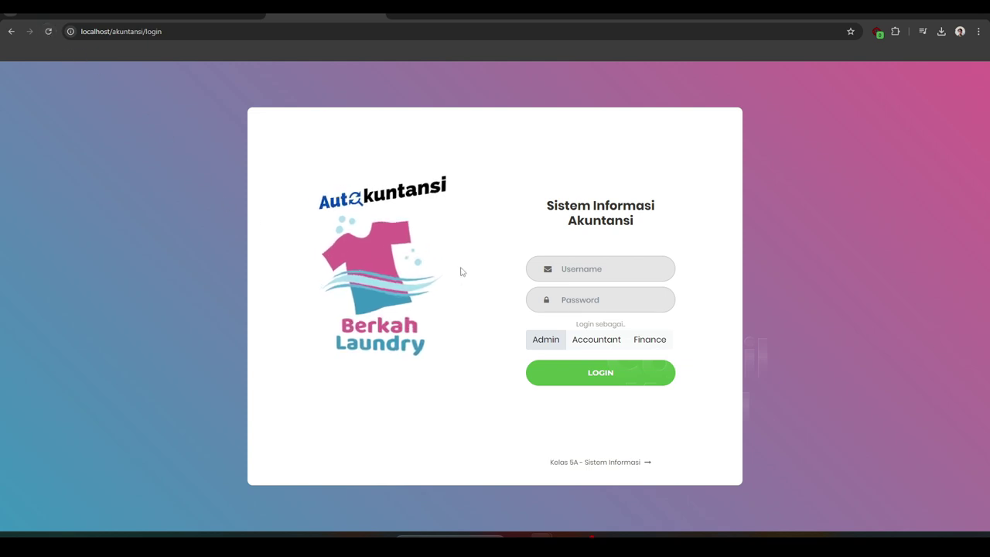
right_click(572, 276)
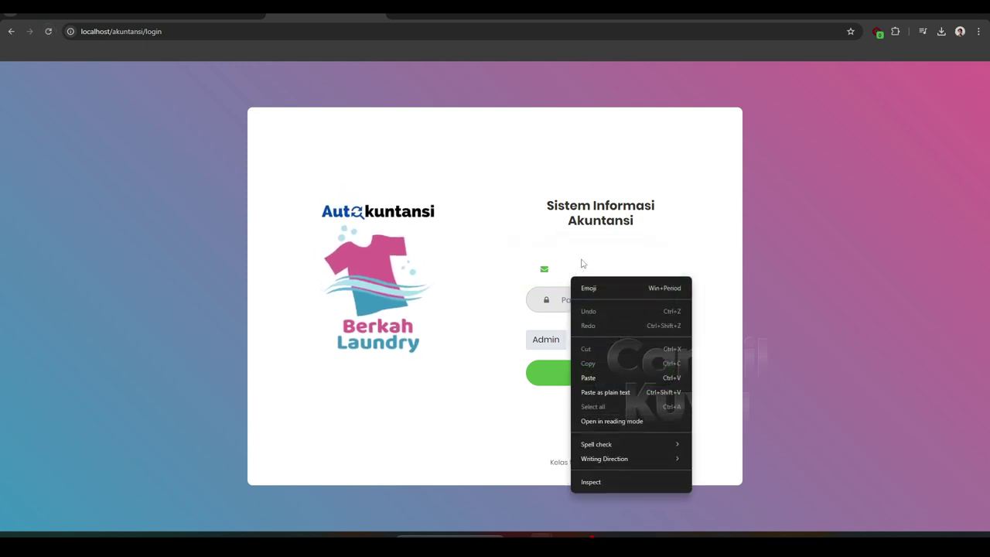
left_click(601, 374)
left_click(576, 306)
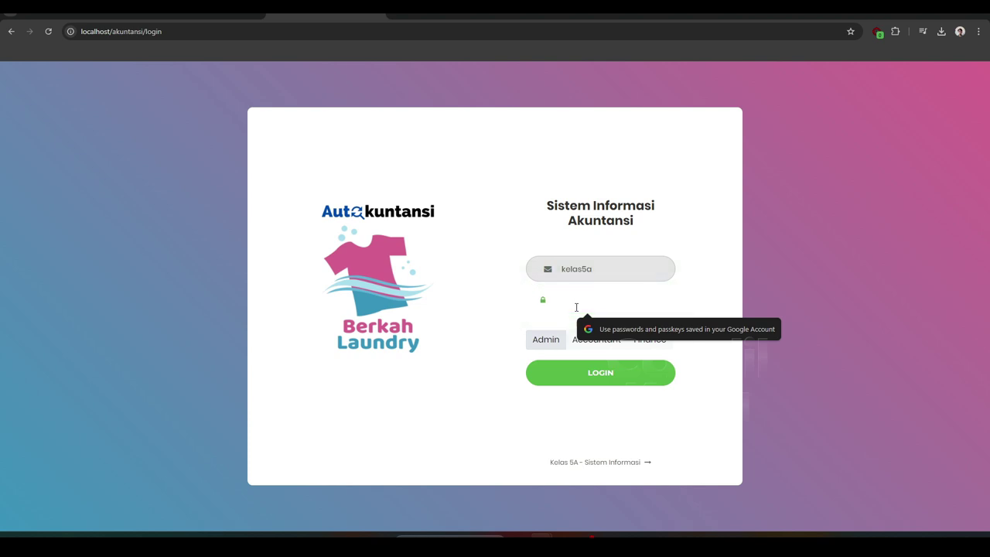
type("••")
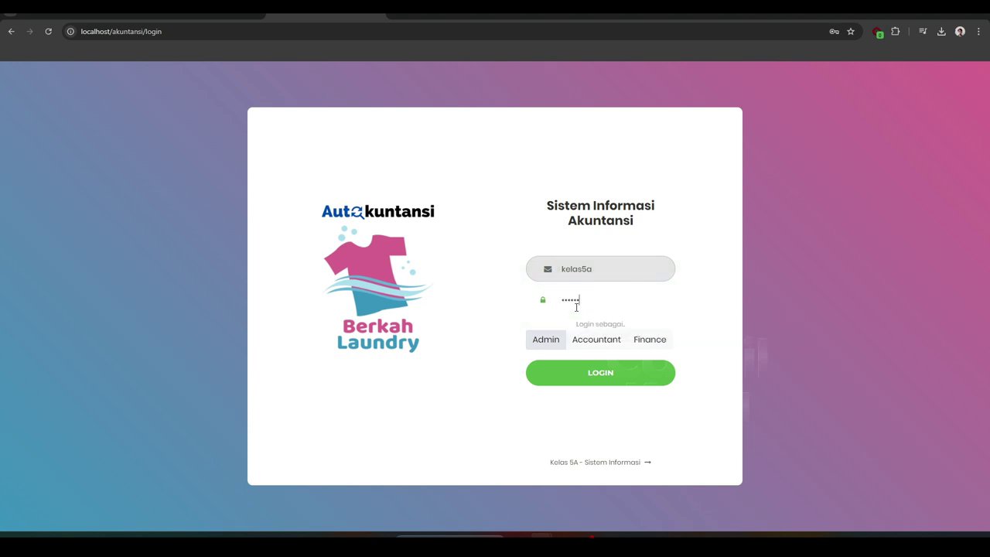
left_click(588, 378)
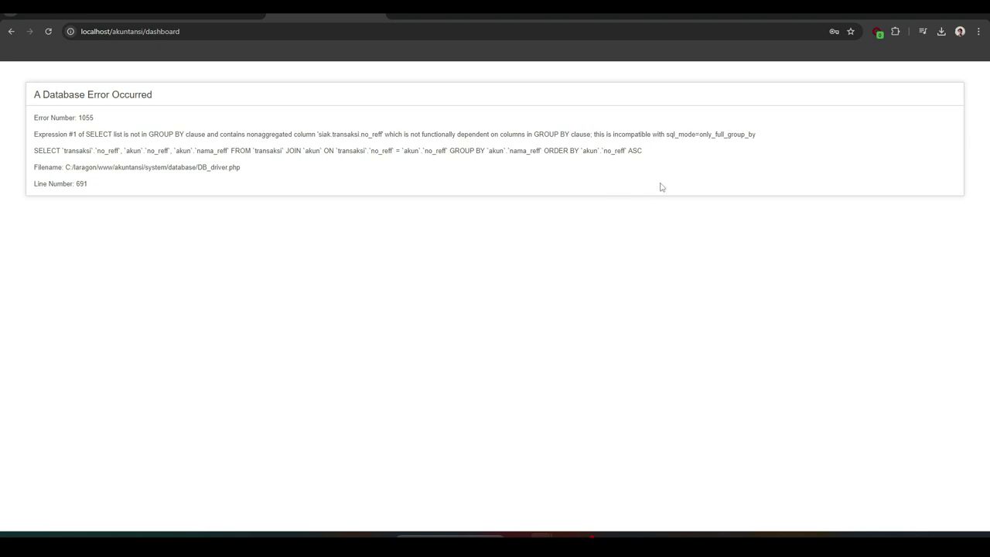
Open phpMyAdmin's server Variables page and scroll down to the sql mode setting
double_click(705, 135)
left_click(712, 168)
left_click(202, 11)
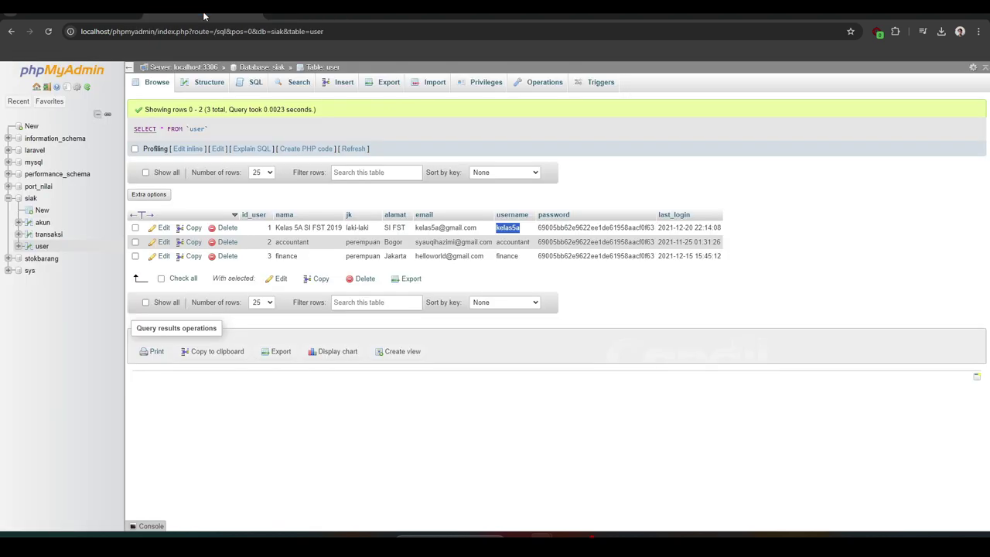
left_click(29, 127)
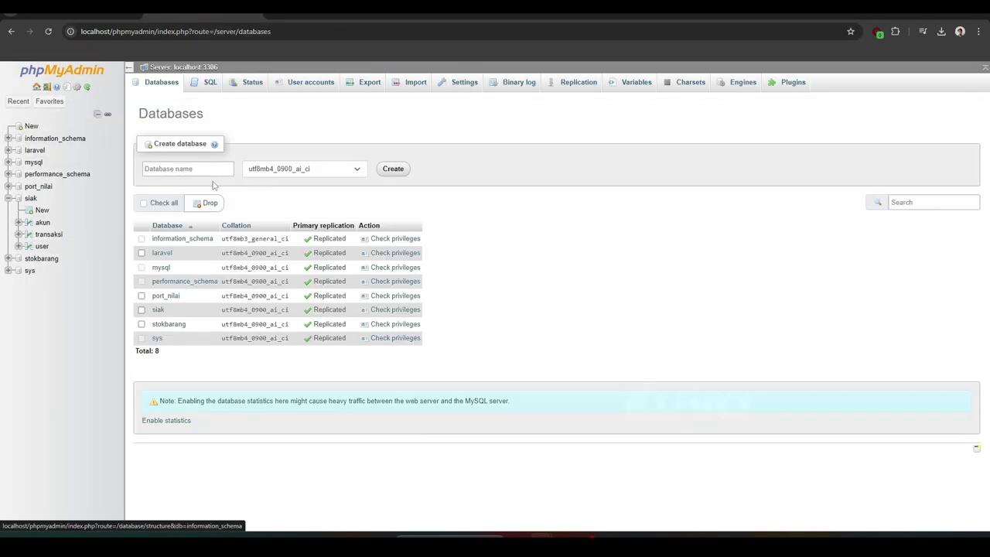
left_click(614, 86)
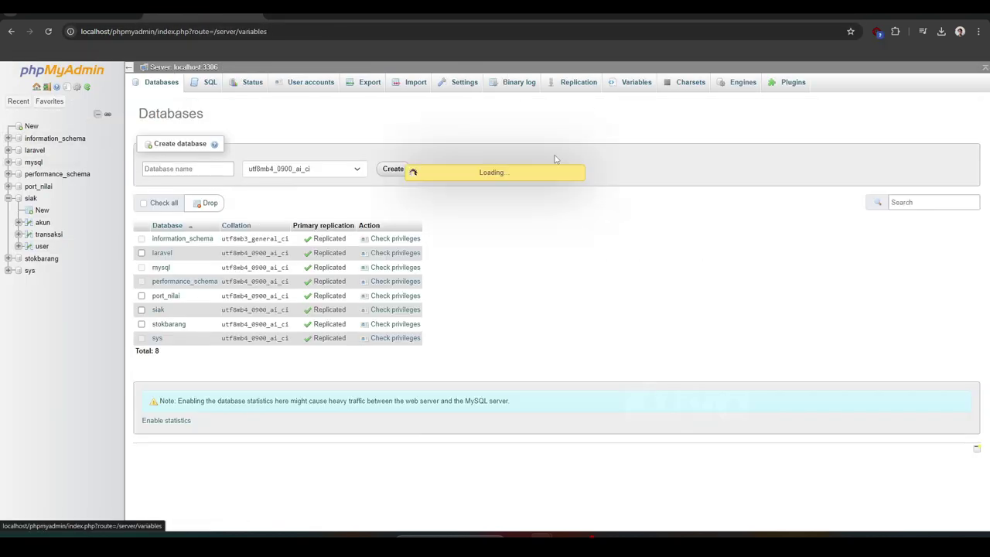
scroll(292, 167, "down", 10)
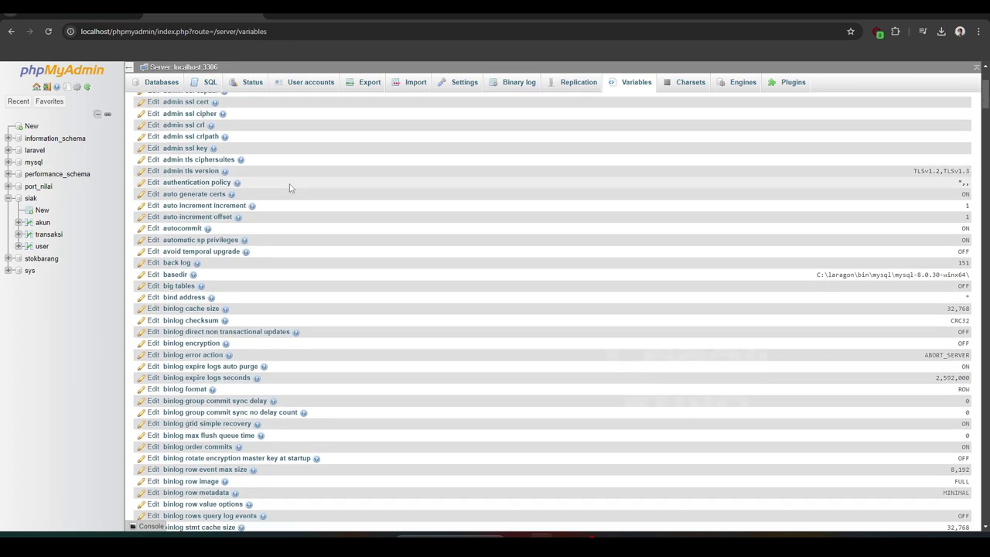
scroll(293, 195, "down", 15)
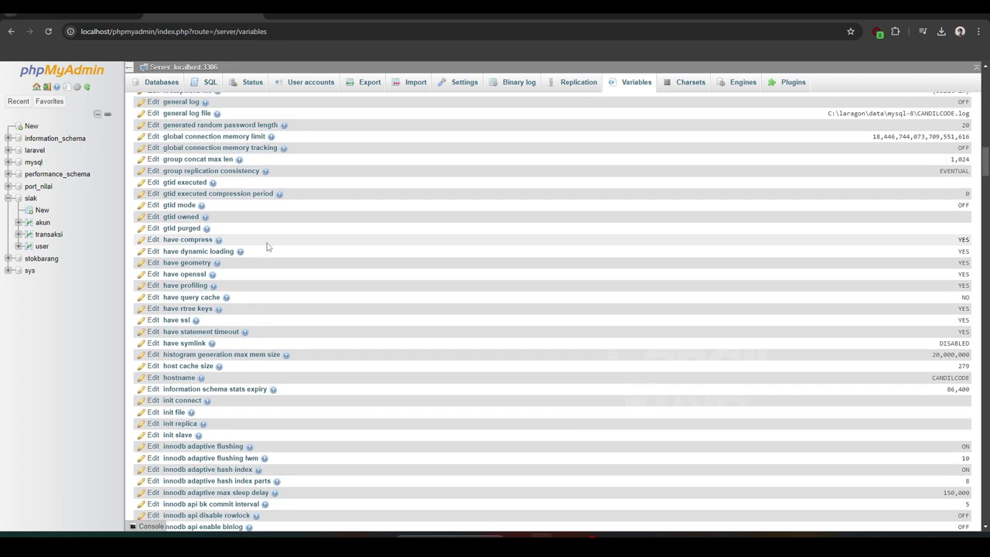
scroll(259, 275, "down", 15)
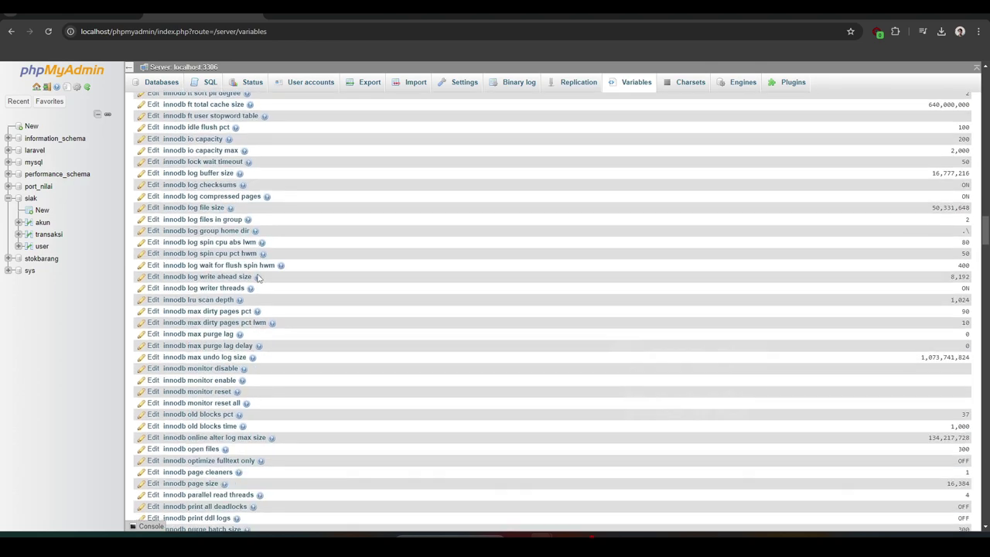
scroll(259, 277, "down", 15)
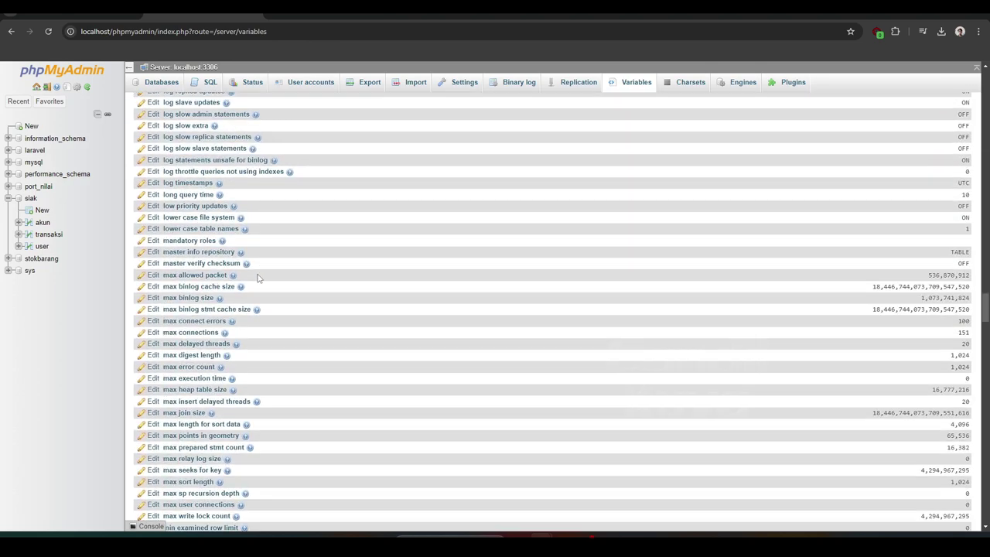
scroll(259, 277, "down", 15)
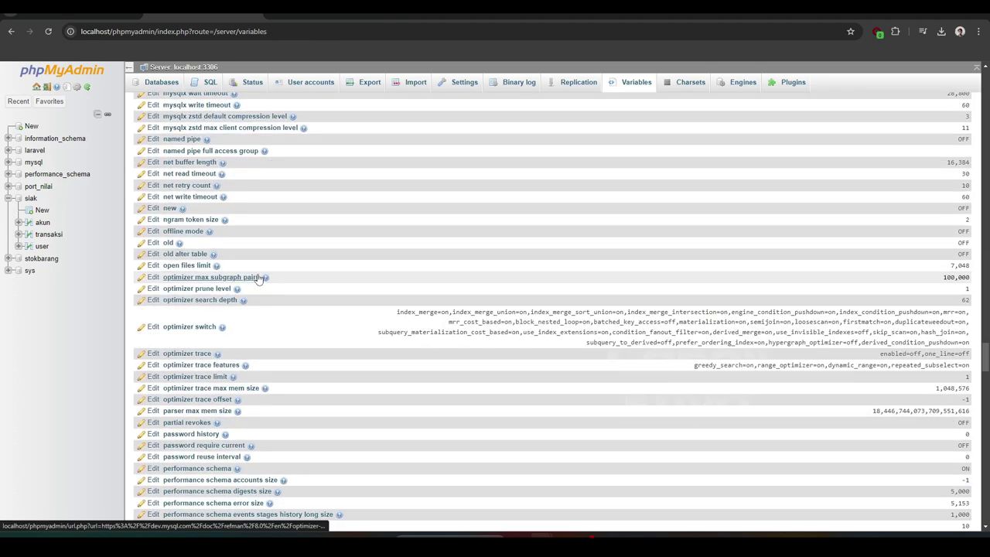
scroll(259, 276, "down", 15)
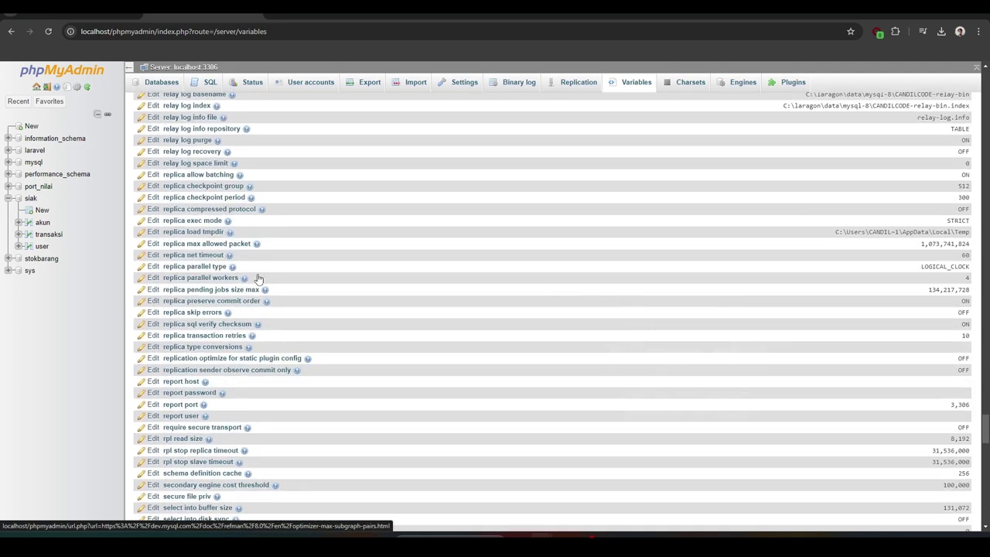
scroll(259, 276, "down", 6)
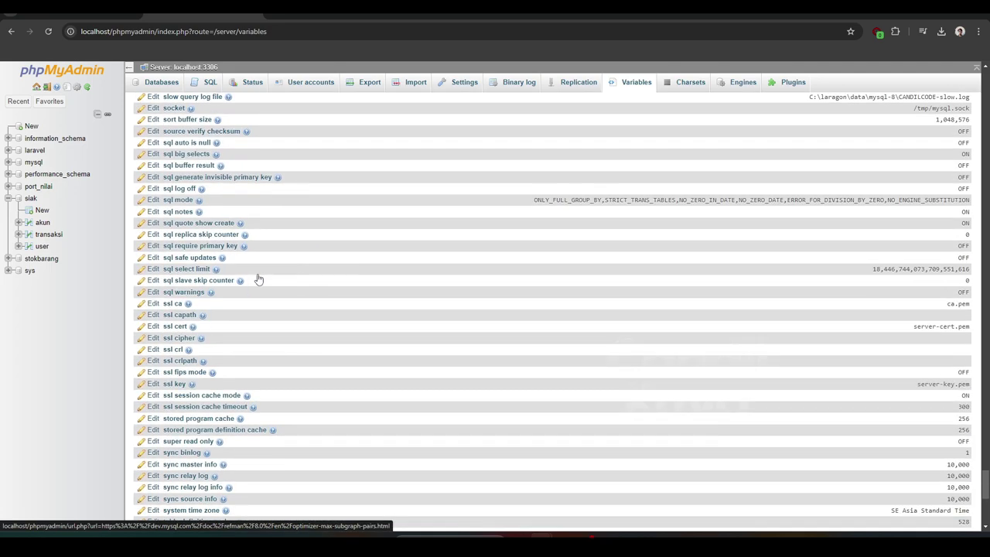
Delete ONLY_FULL_GROUP_BY from the sql mode value, save it, and return to the dashboard tab
left_click(153, 201)
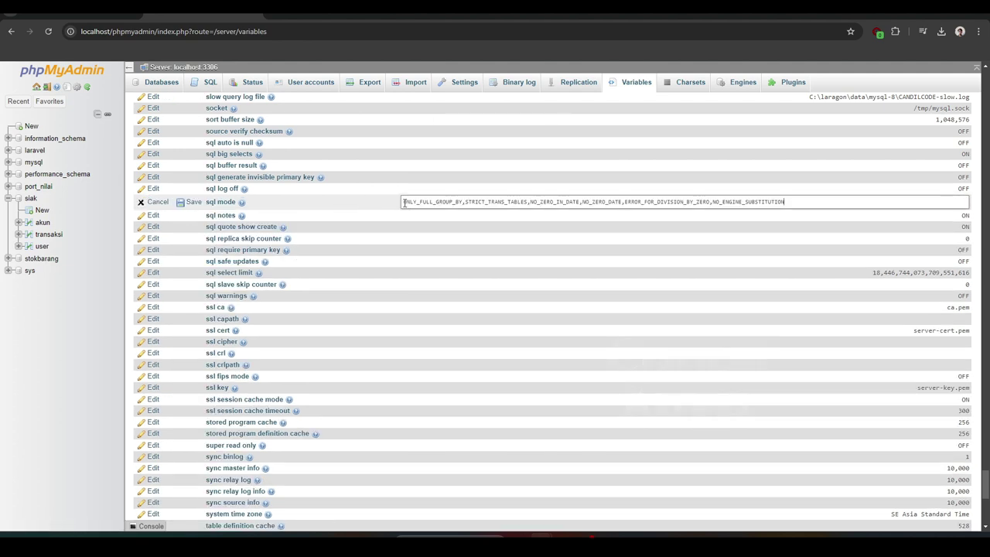
left_click_drag(427, 203, 458, 203)
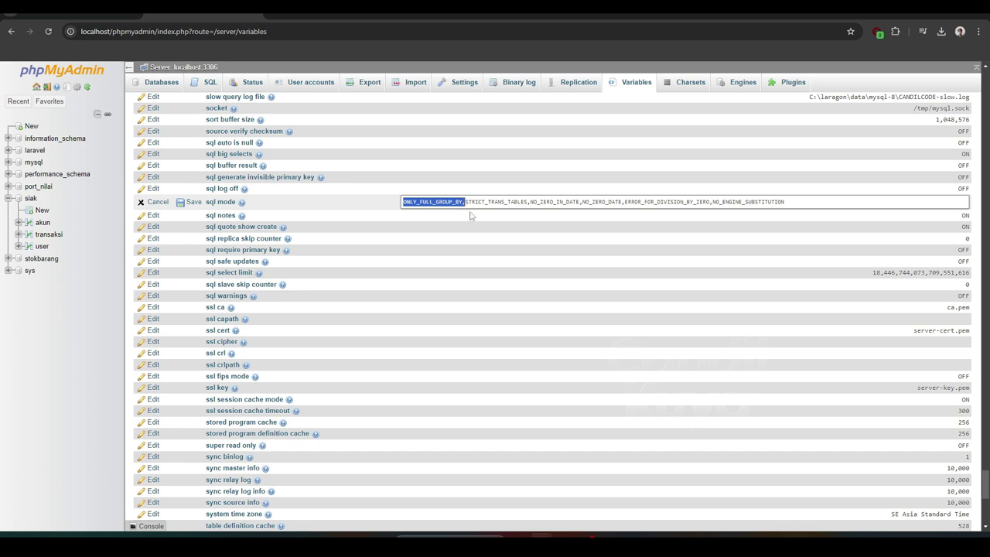
key("BackSpace")
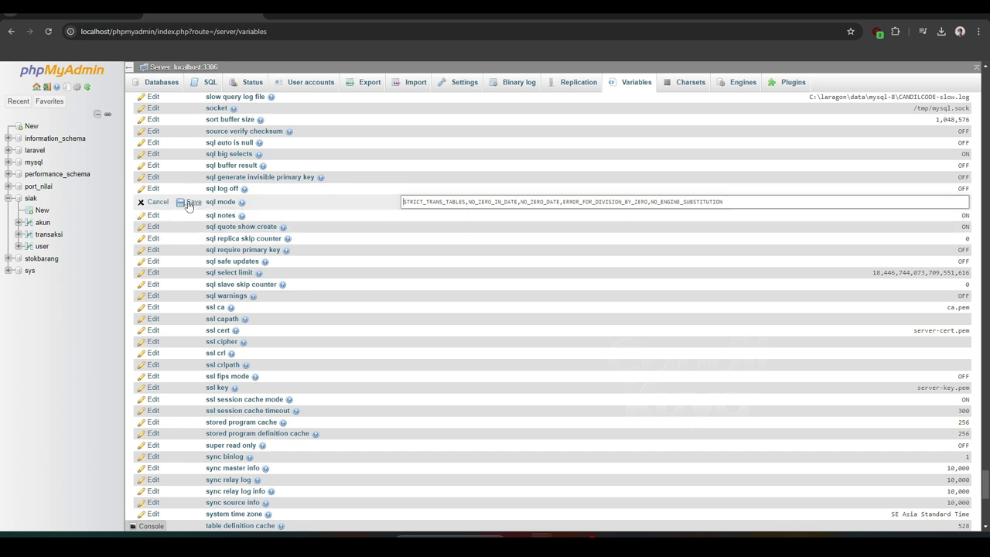
left_click(190, 203)
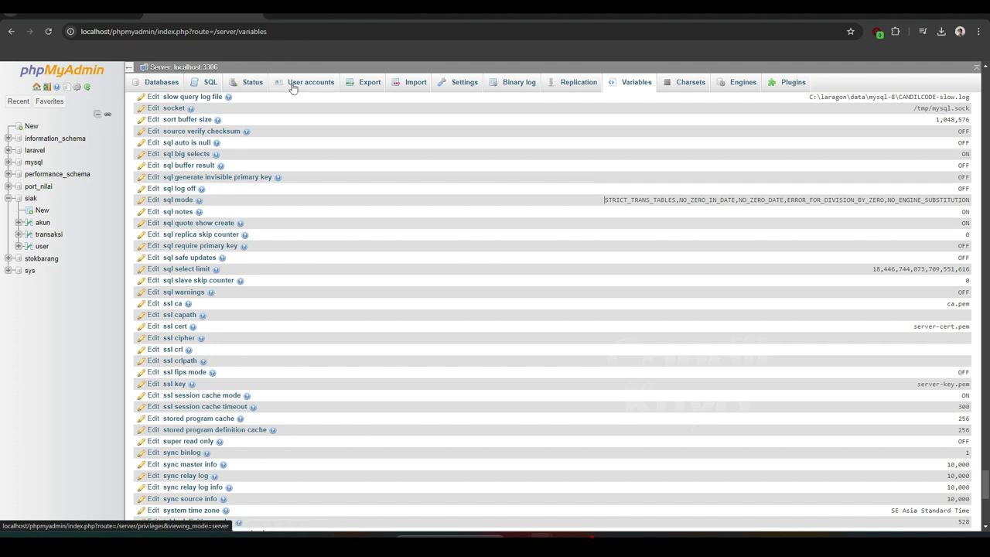
left_click(289, 15)
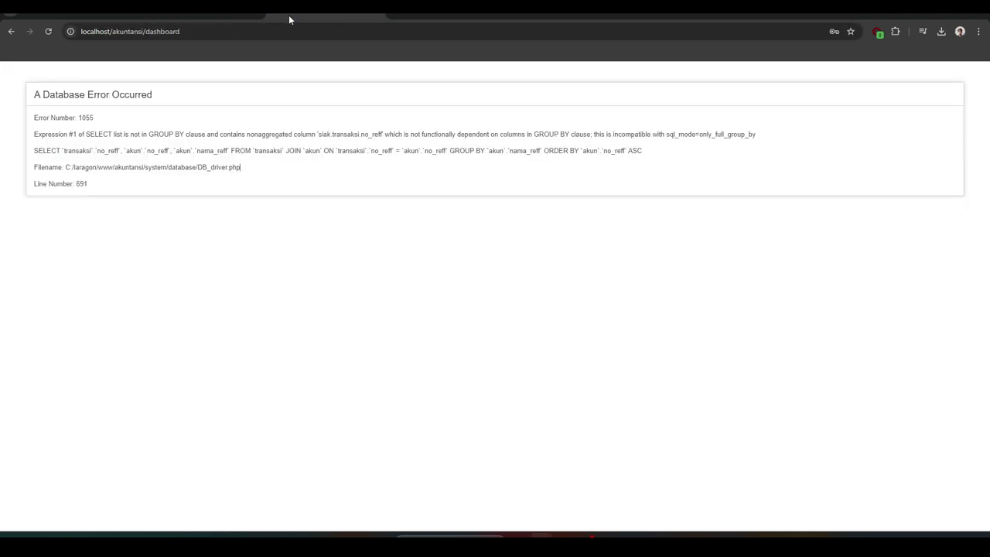
Reload the dashboard with the new SQL mode and check that its tables load without errors
left_click(48, 31)
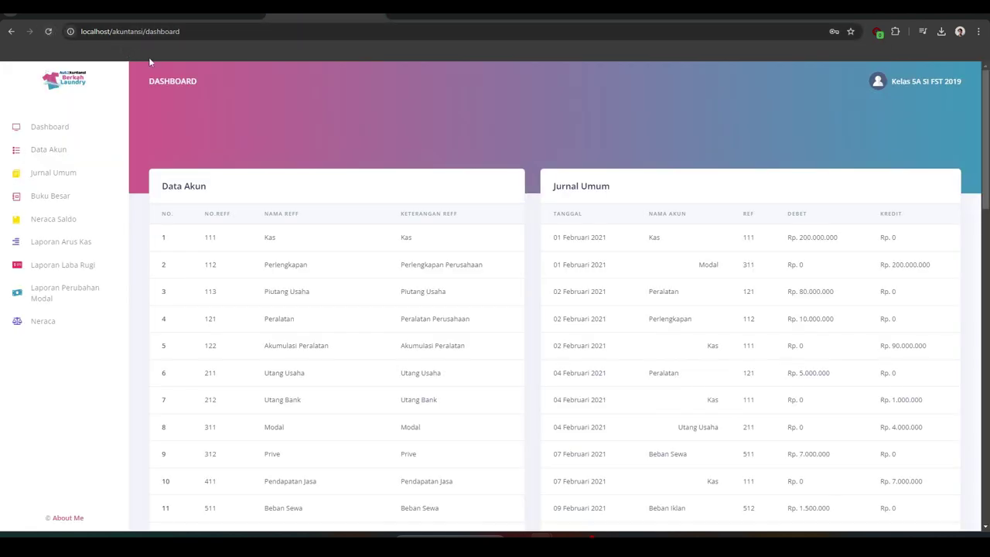
scroll(177, 164, "down", 5)
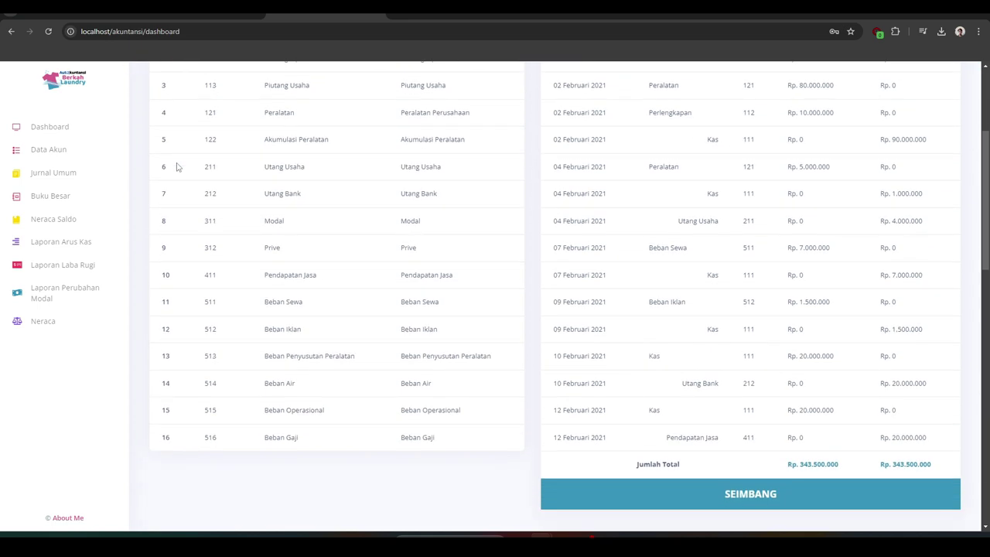
scroll(176, 167, "down", 7)
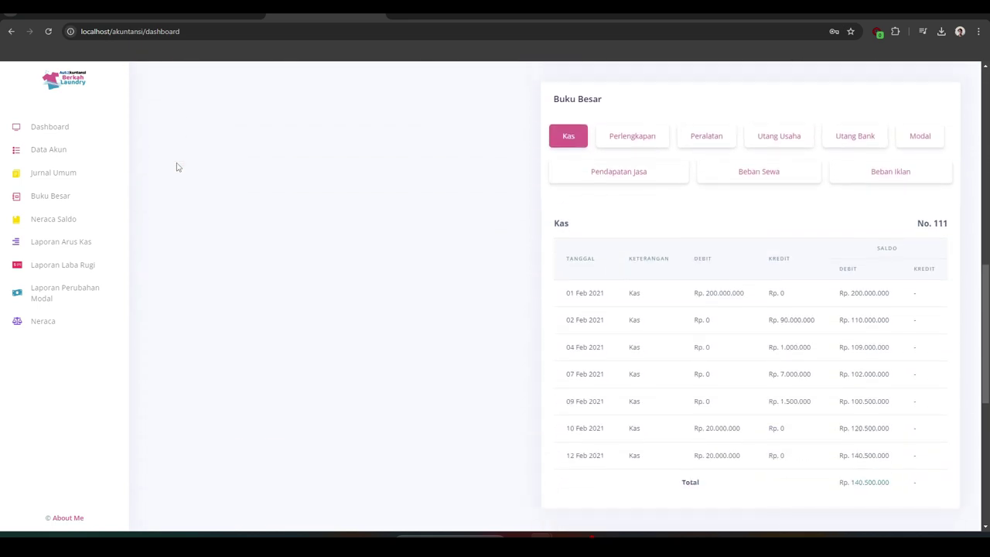
scroll(176, 168, "down", 3)
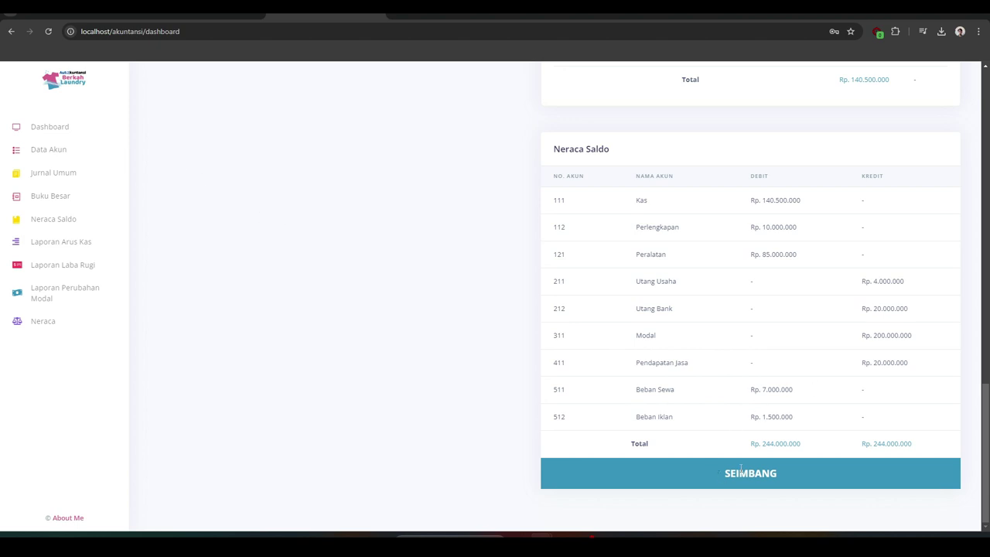
scroll(741, 464, "up", 8)
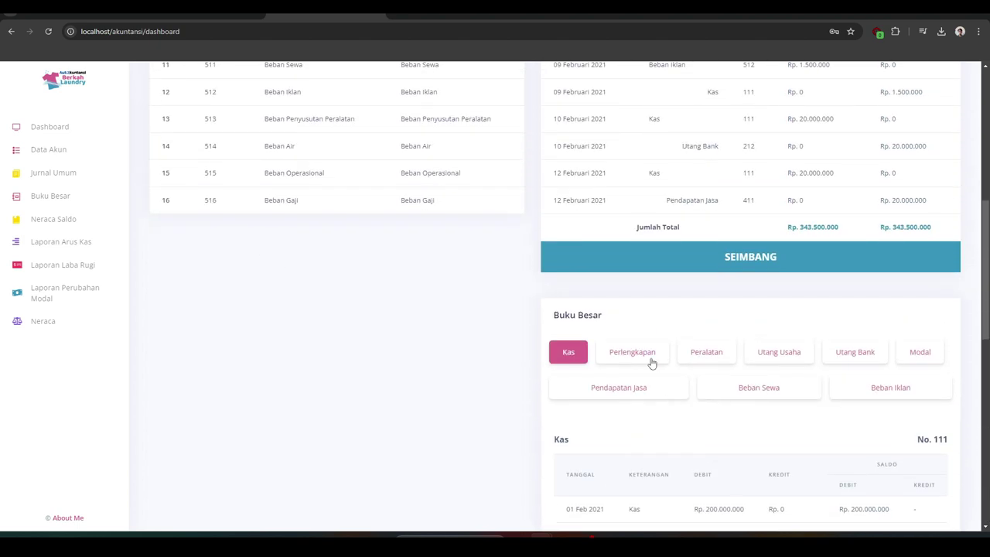
Show the Perlengkapan, Peralatan (121), Utang Usaha (211), Utang Bank (212) and Modal (311) ledgers
left_click(652, 357)
scroll(658, 358, "down", 2)
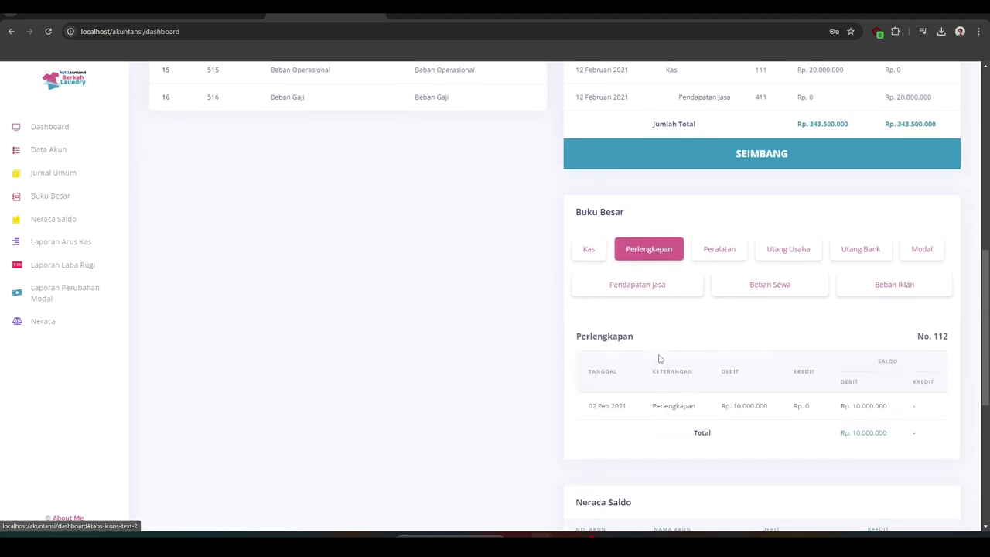
left_click(712, 251)
scroll(729, 320, "down", 1)
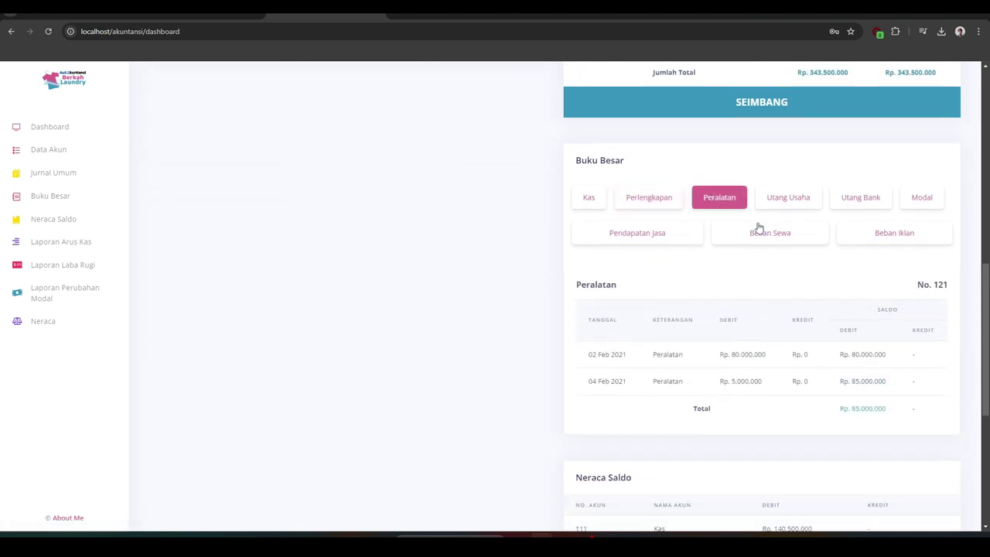
left_click(772, 206)
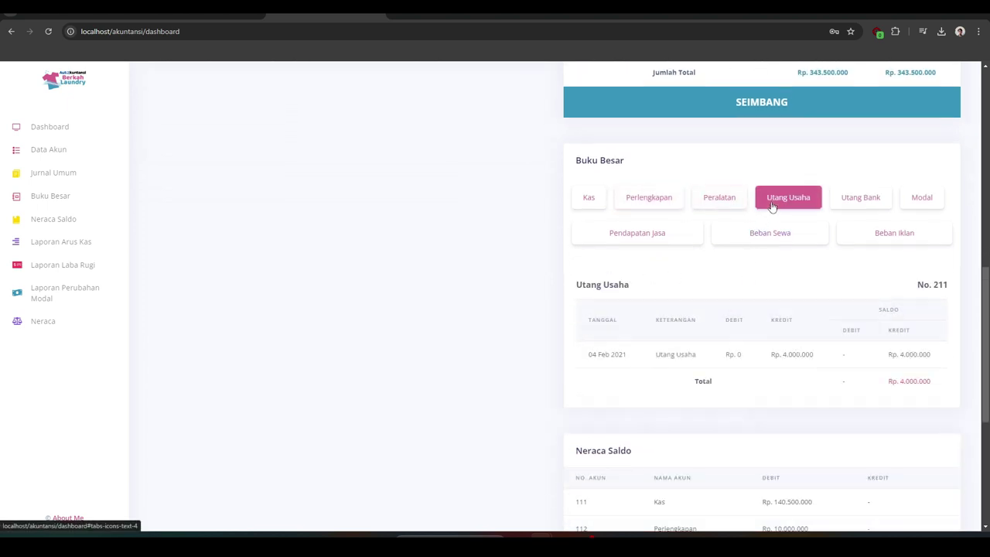
left_click(849, 207)
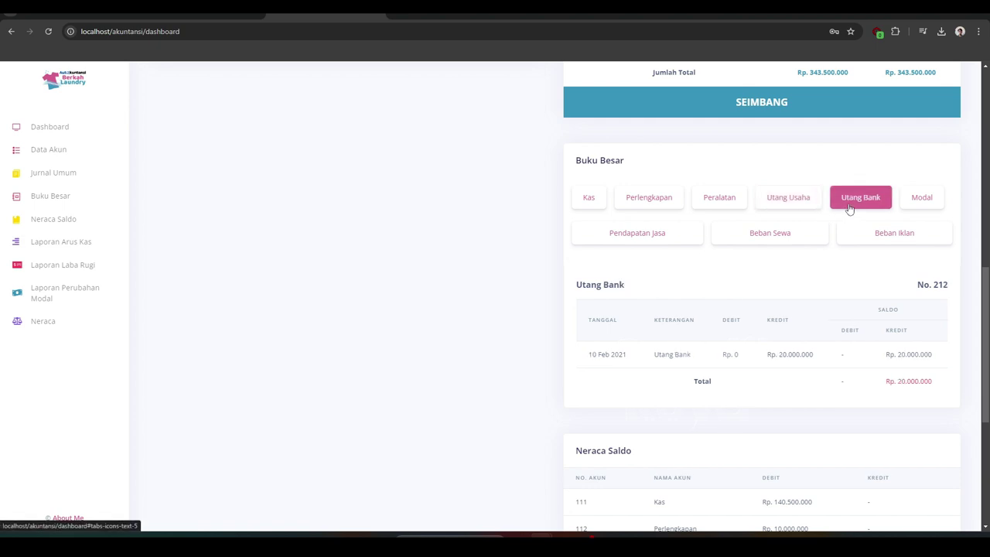
left_click(912, 207)
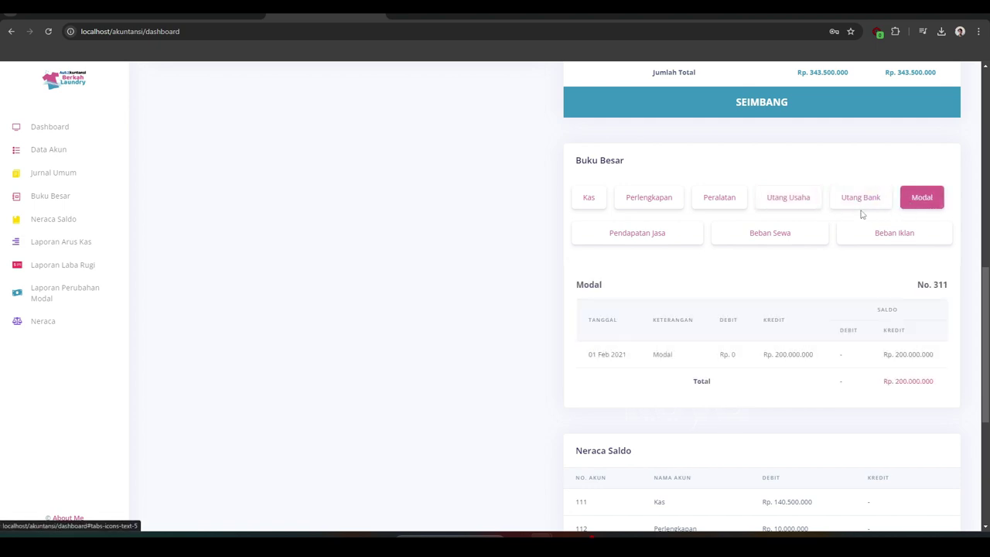
Show the Pendapatan Jasa (411), Beban Sewa (511) and Beban Iklan (512) ledgers, then return to the top
left_click(675, 237)
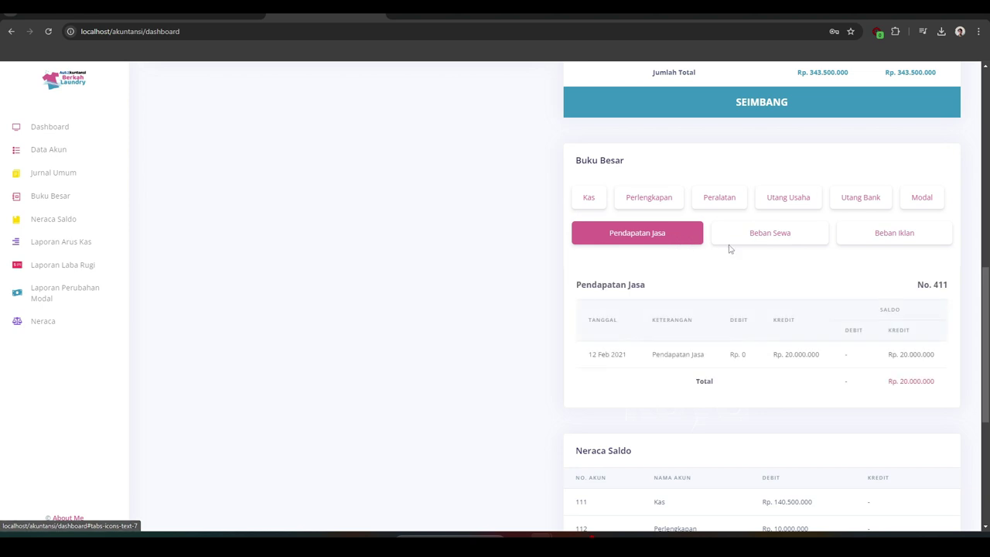
left_click(758, 241)
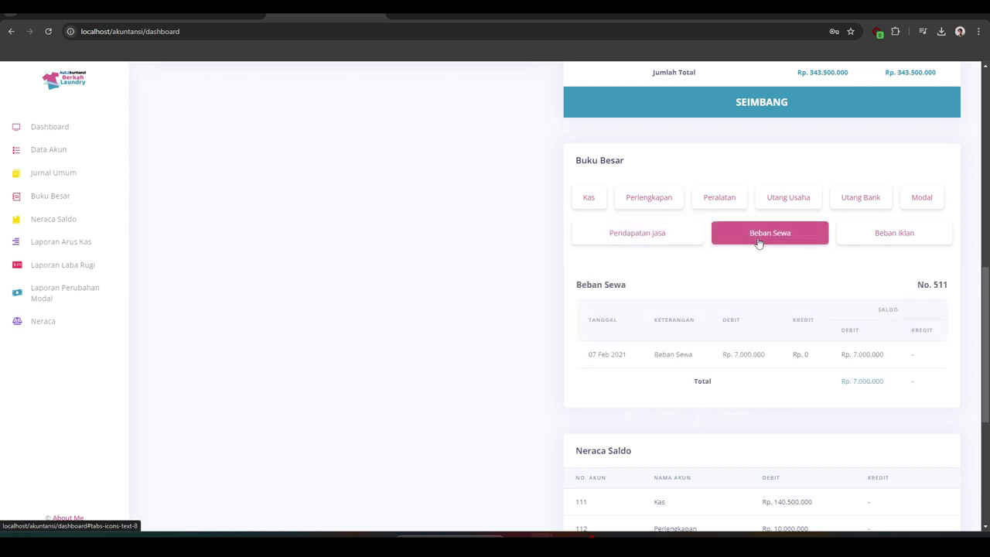
left_click(870, 243)
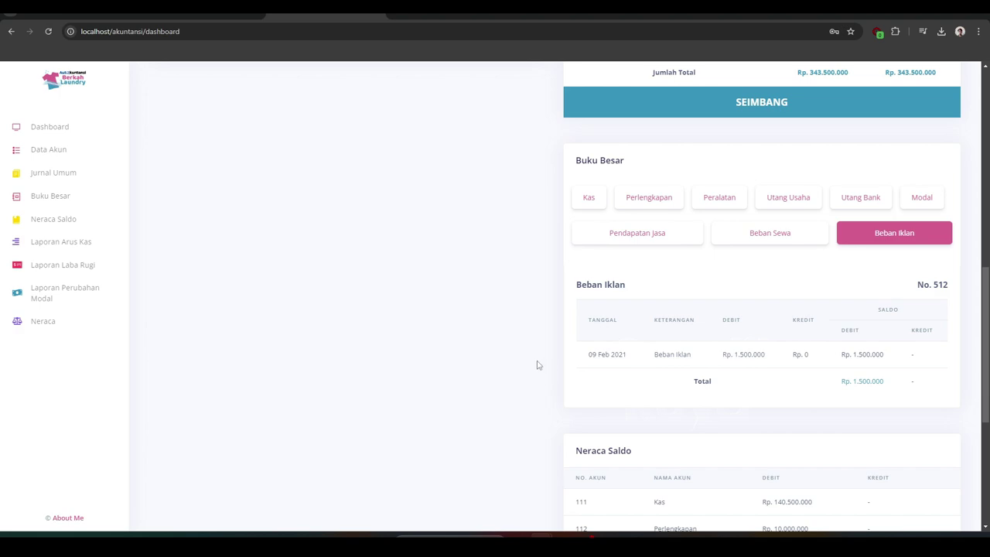
scroll(541, 360, "down", 2)
scroll(543, 363, "up", 3)
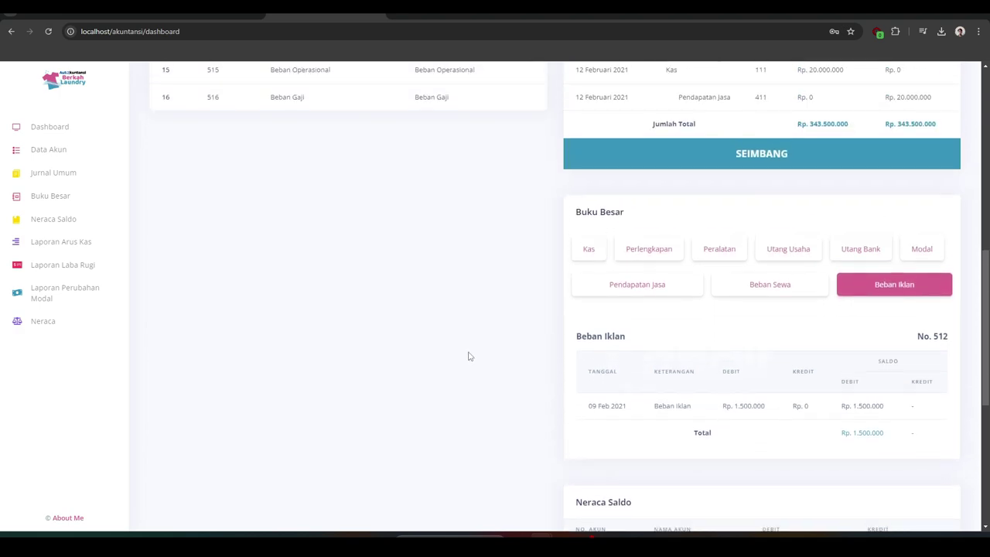
scroll(468, 357, "up", 10)
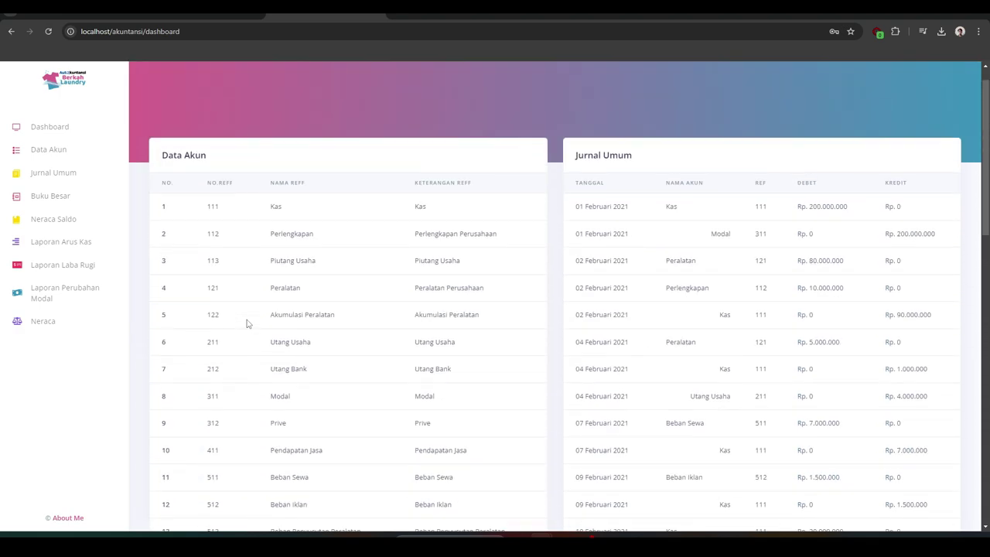
scroll(248, 323, "up", 1)
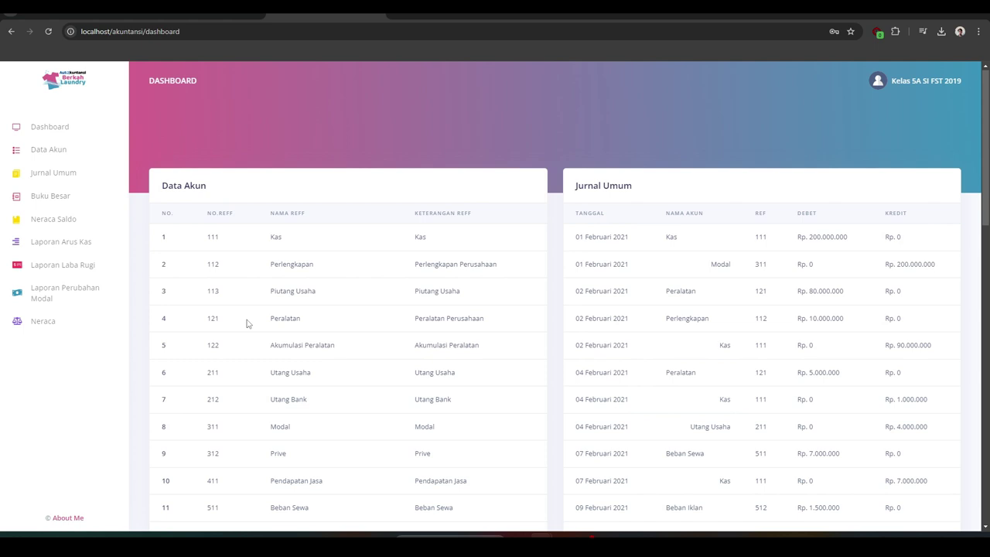
Visit Jurnal Umum, Buku Besar, Neraca Saldo, Arus Kas, Laba Rugi, Perubahan Modal and Neraca pages
left_click(72, 179)
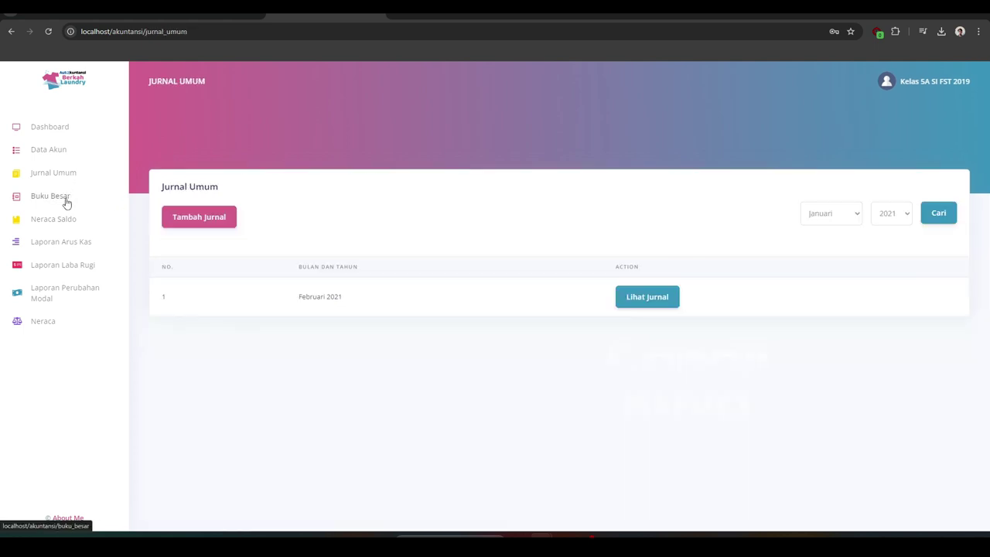
left_click(66, 204)
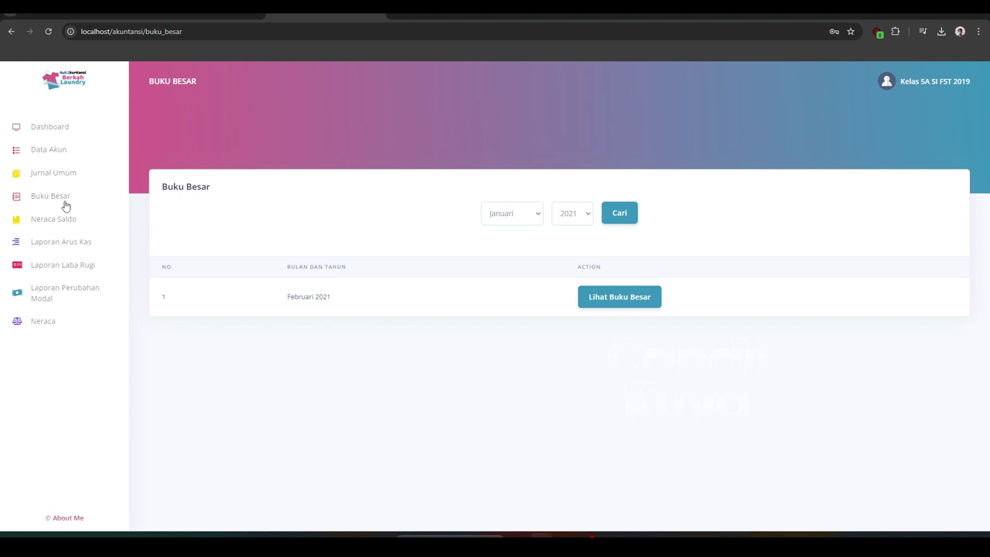
left_click(64, 222)
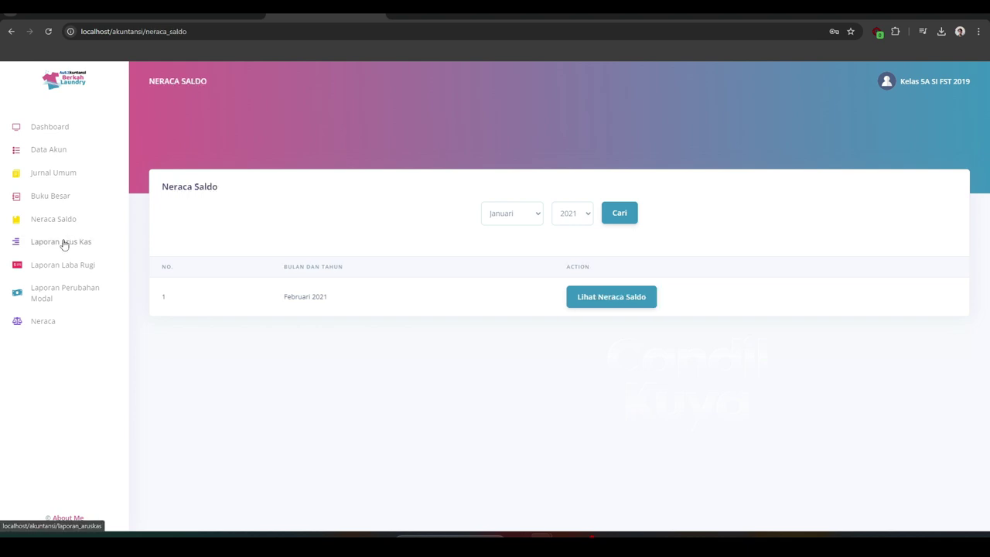
left_click(64, 243)
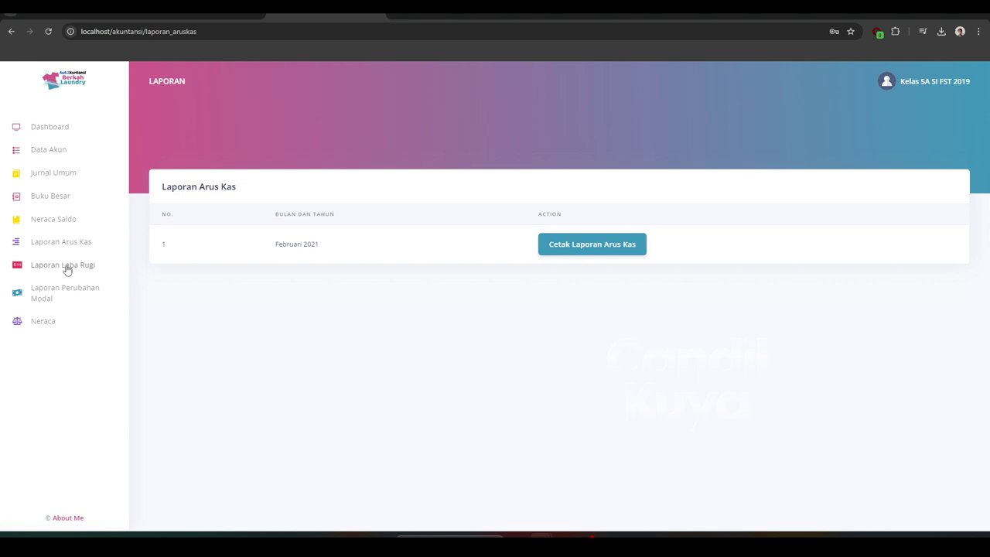
left_click(66, 268)
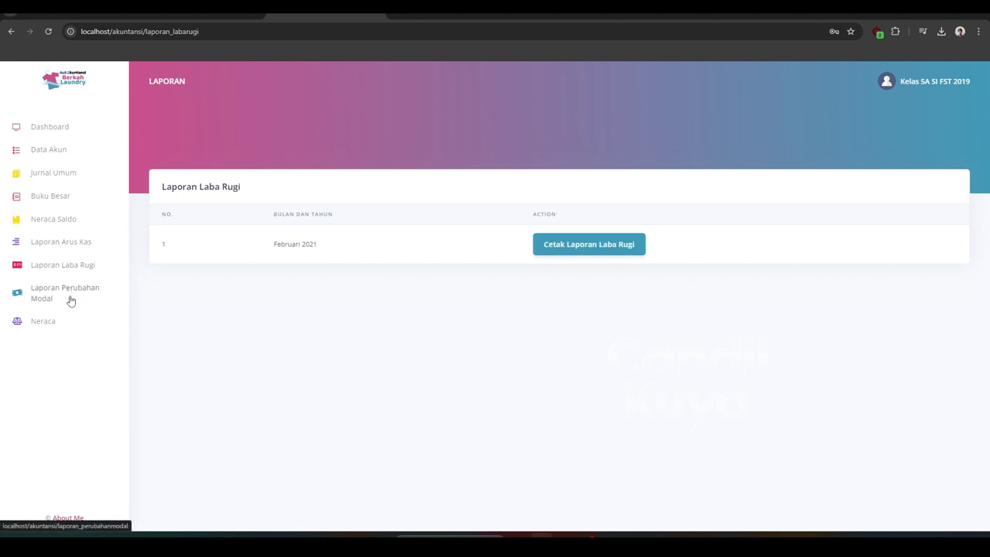
left_click(71, 295)
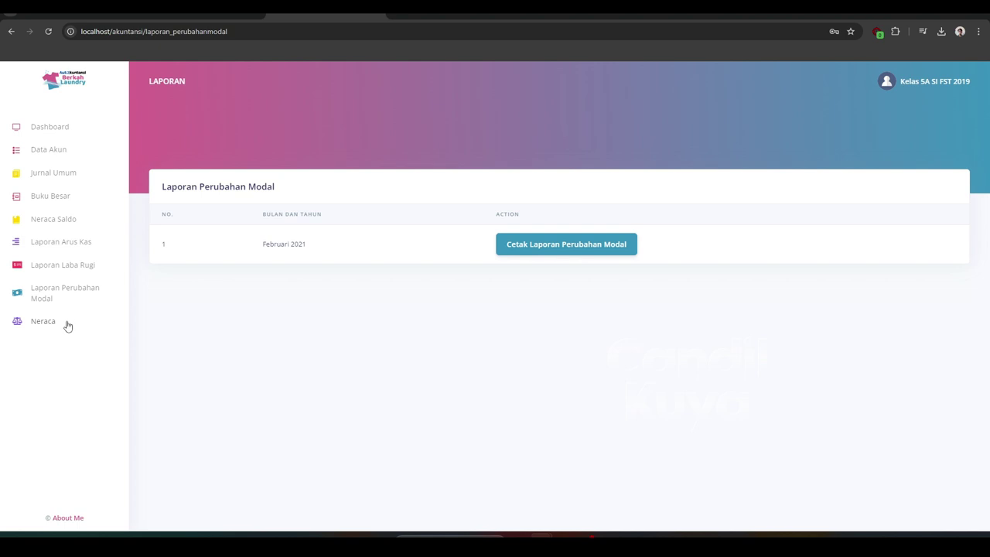
left_click(67, 326)
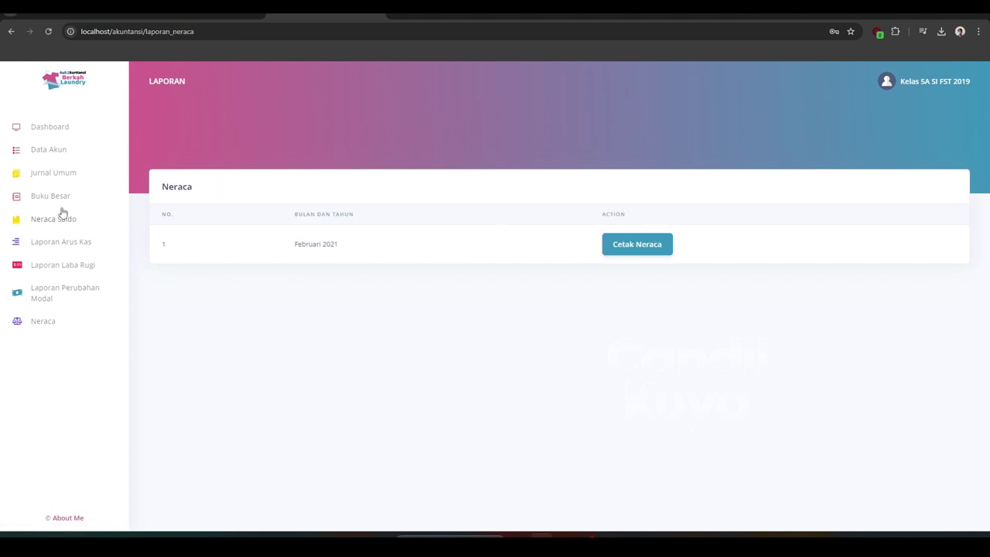
Add a new account 12345 named 'Test' to the Data Akun list
left_click(48, 149)
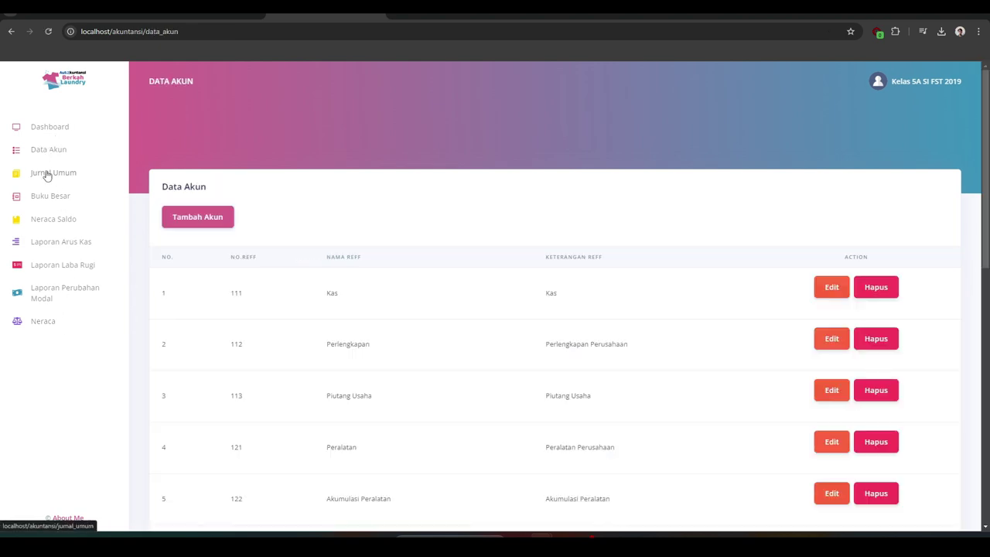
left_click(200, 219)
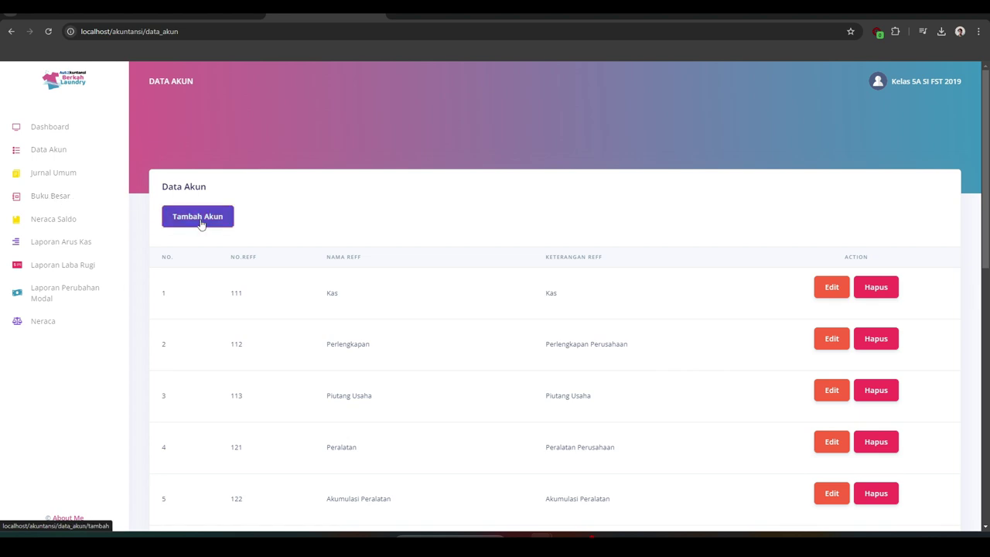
left_click(177, 243)
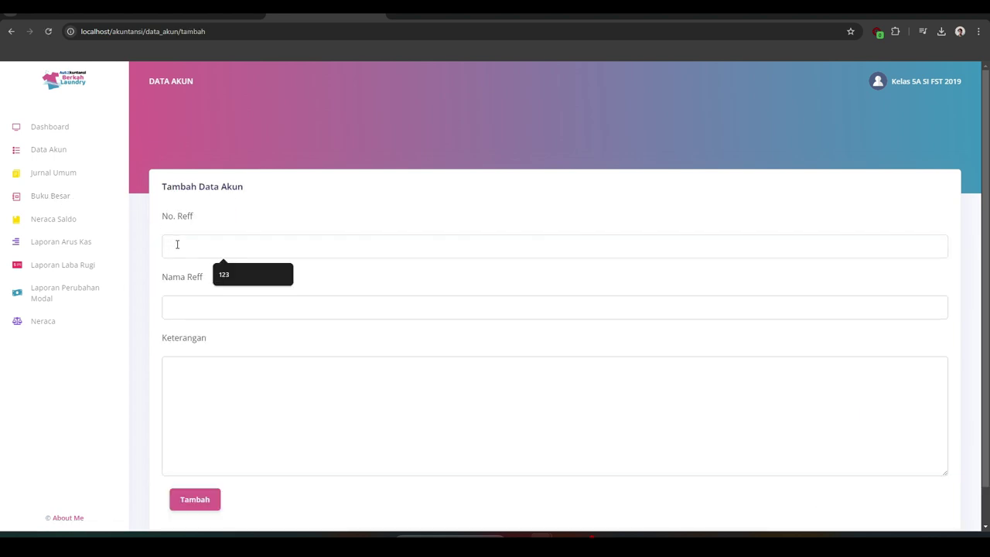
type("12345")
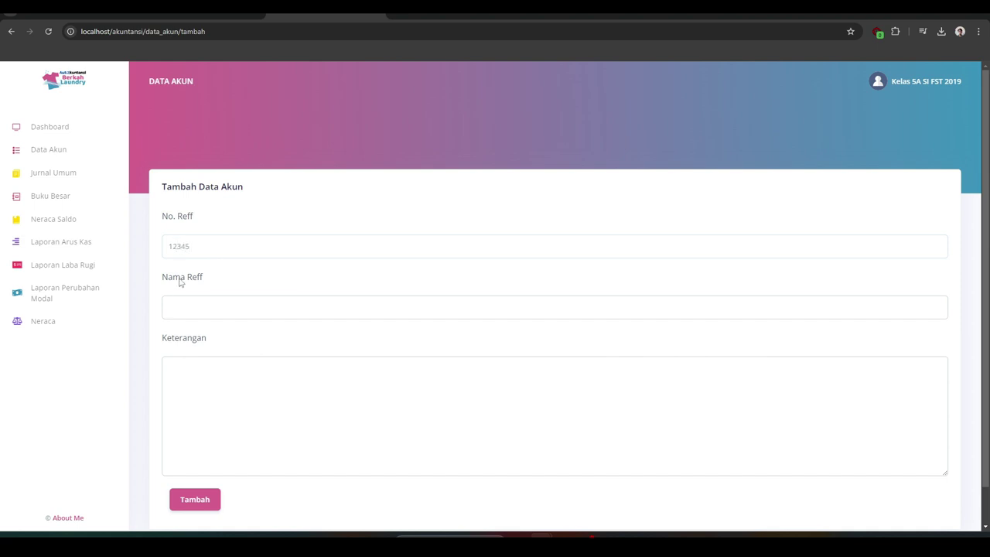
left_click(178, 305)
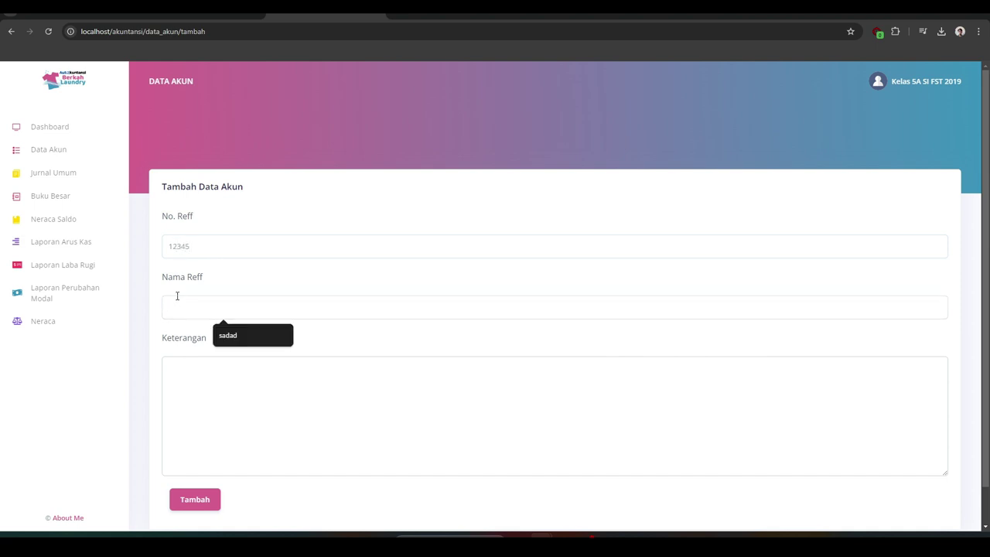
type("Ts")
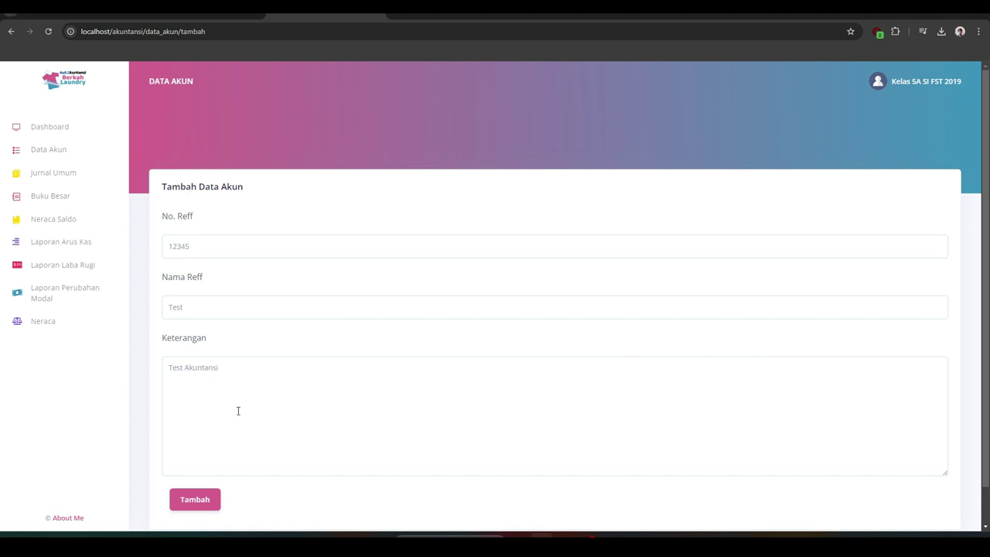
left_click(194, 498)
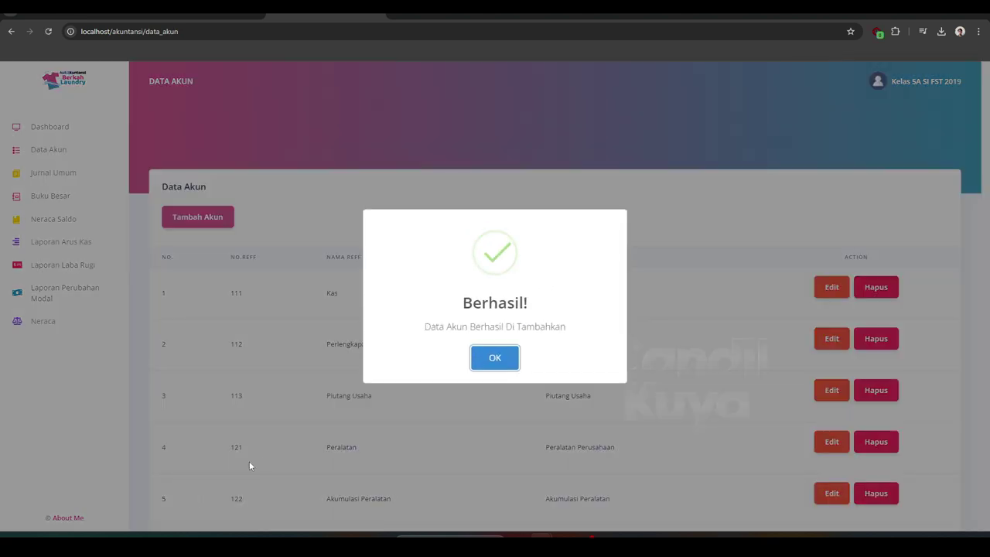
left_click(483, 362)
Check that Test appears in the account list, then go to the Jurnal Umum page
scroll(329, 374, "down", 1)
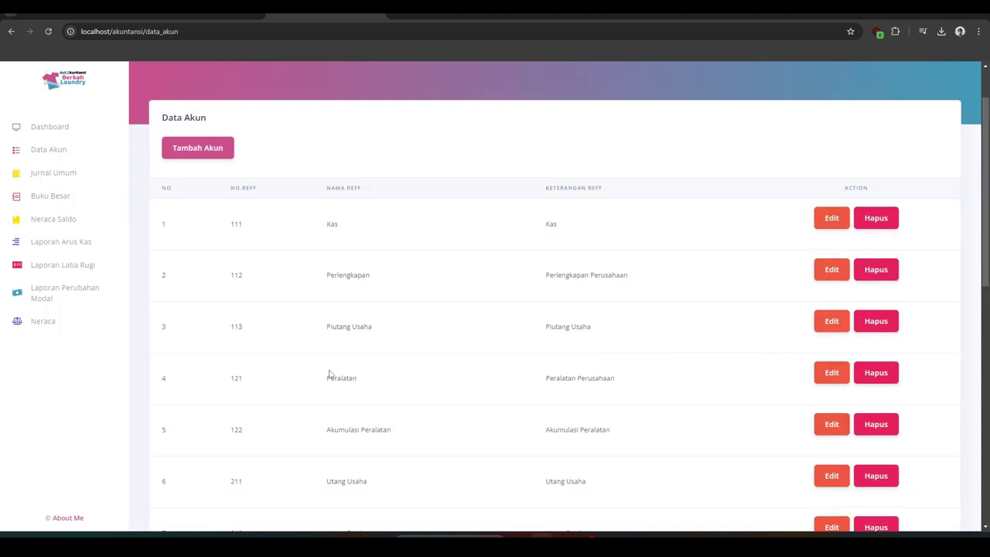
scroll(329, 375, "down", 8)
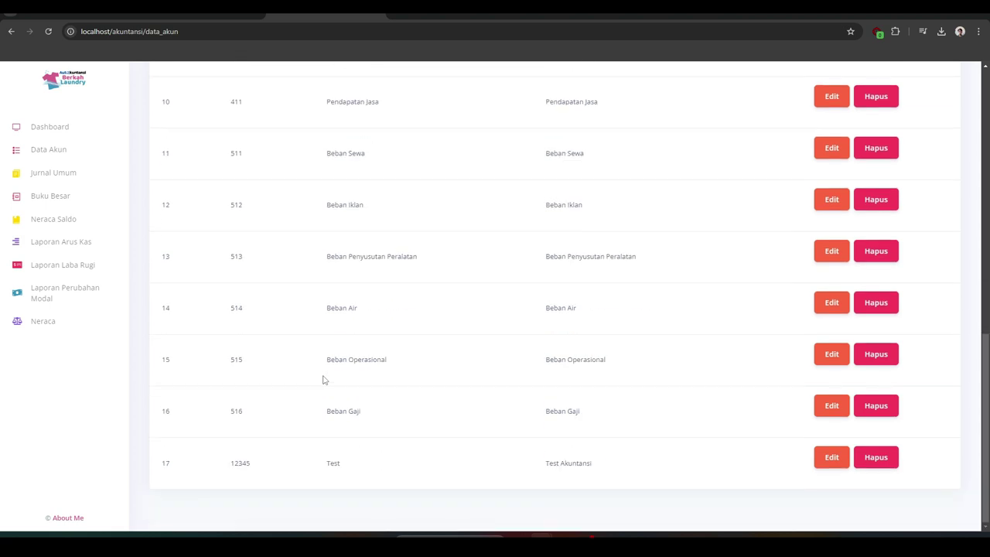
scroll(332, 462, "up", 6)
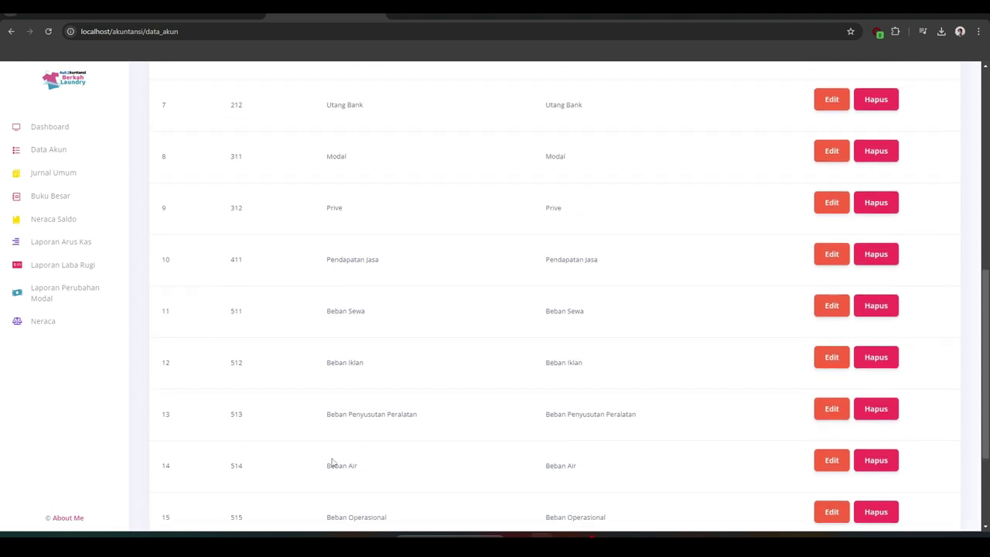
scroll(332, 451, "up", 2)
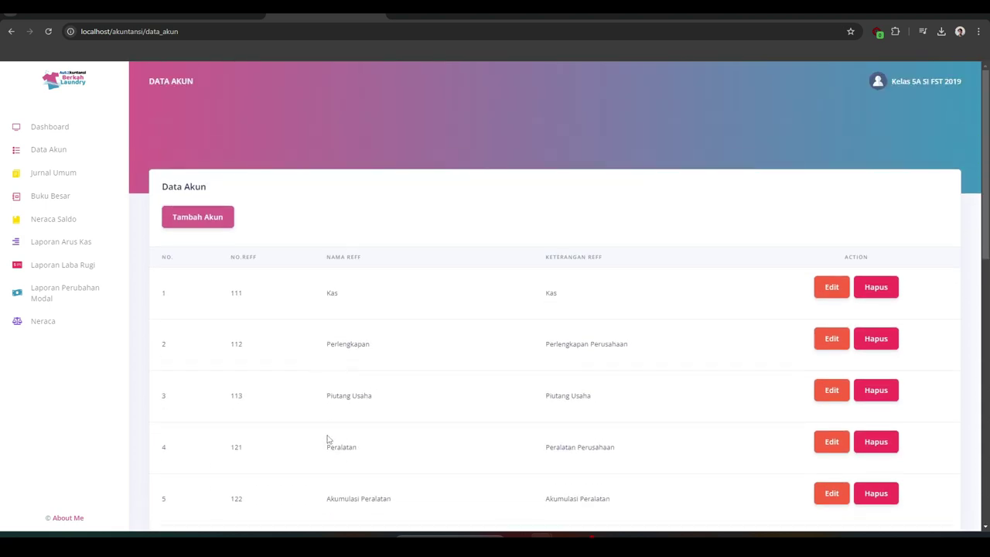
left_click(90, 177)
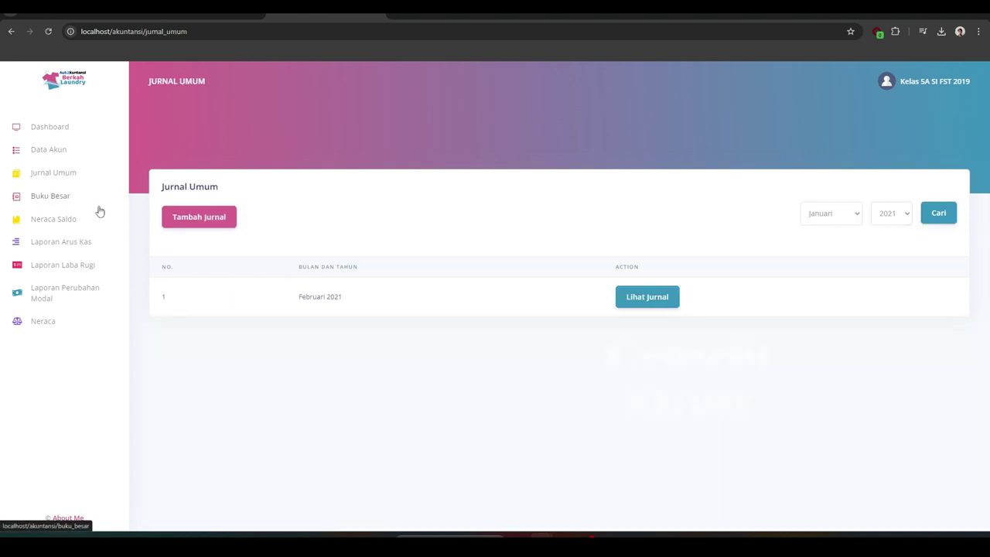
Record a 23 September 2024 Debit entry of Rp. 10.000 for Test (12345) and view its details
left_click(196, 224)
left_click(201, 290)
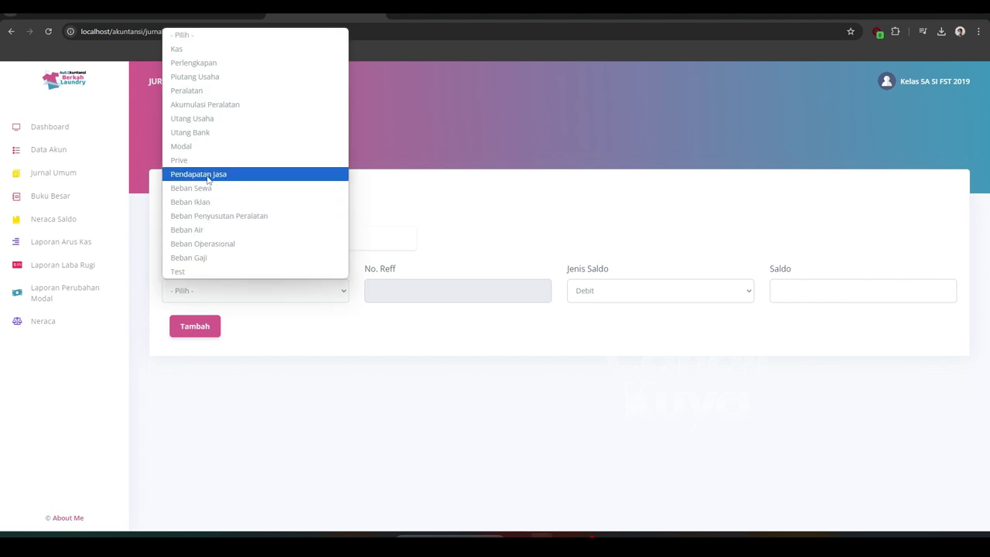
left_click(206, 272)
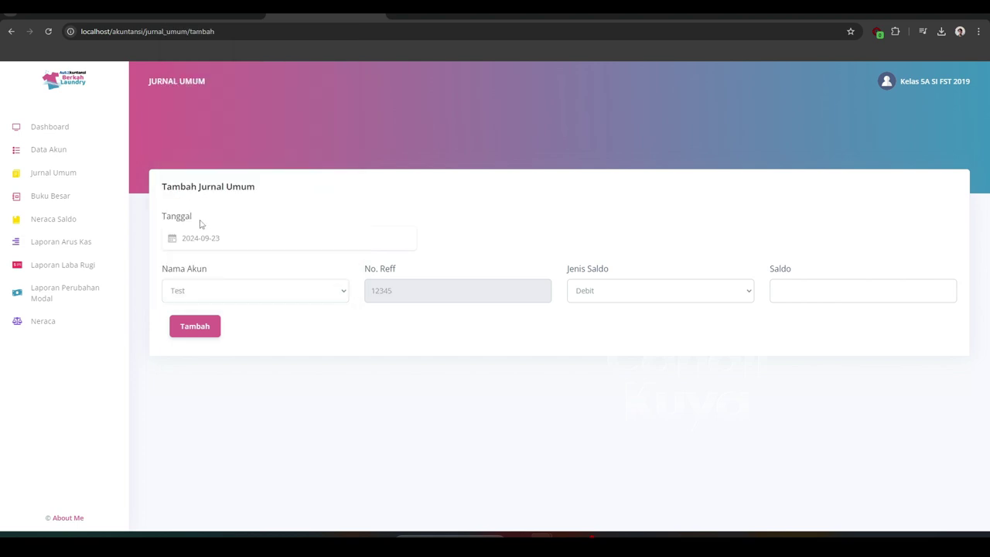
left_click(580, 297)
left_click(584, 324)
left_click(588, 301)
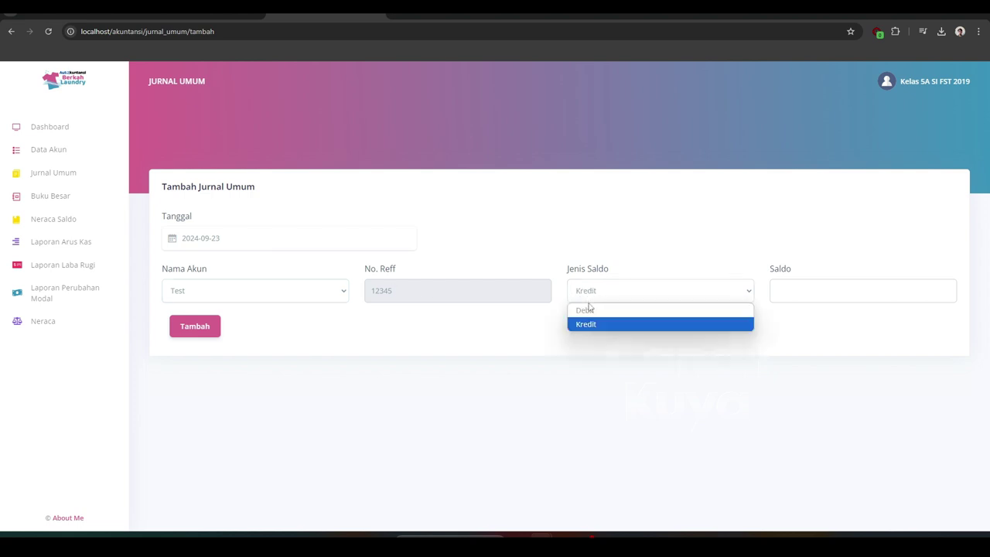
left_click(587, 309)
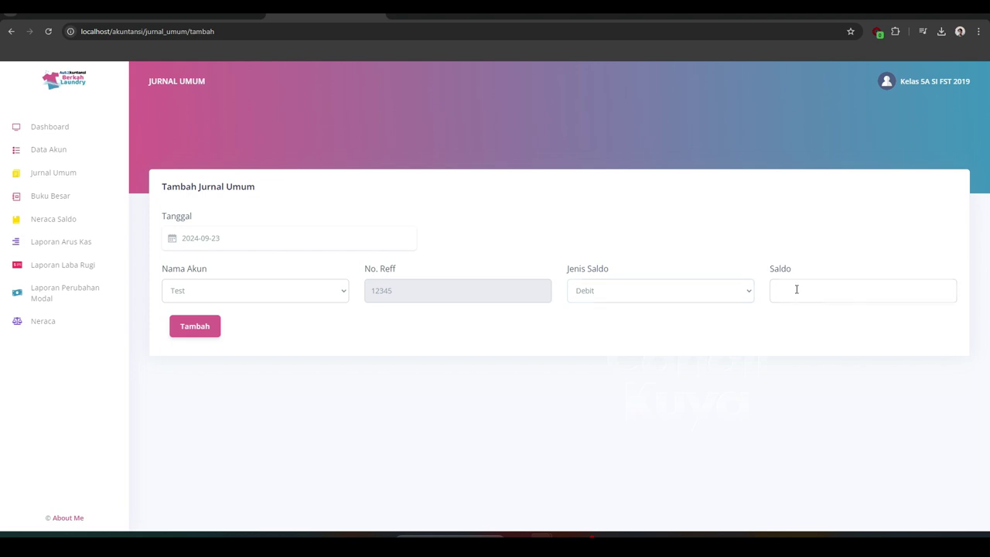
left_click(210, 334)
left_click(483, 358)
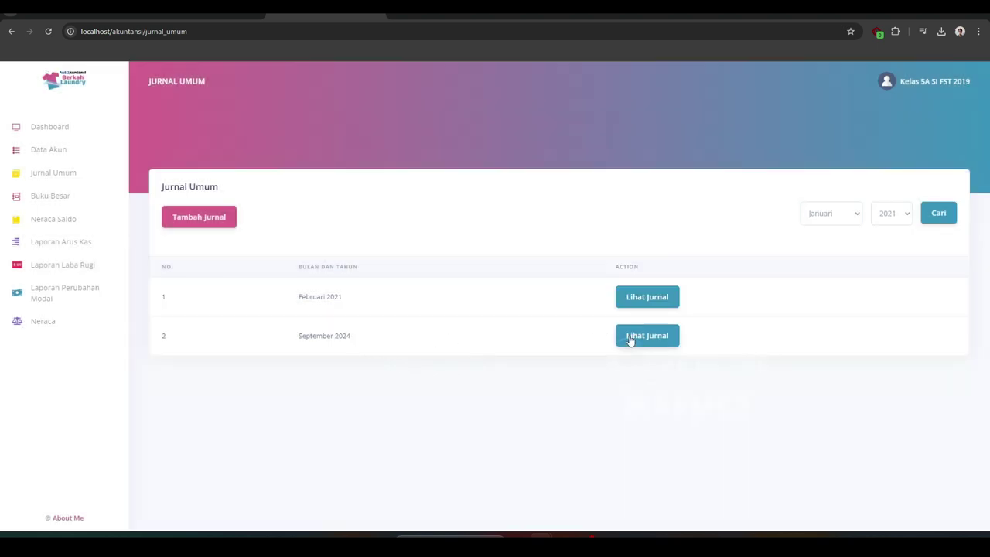
left_click(629, 339)
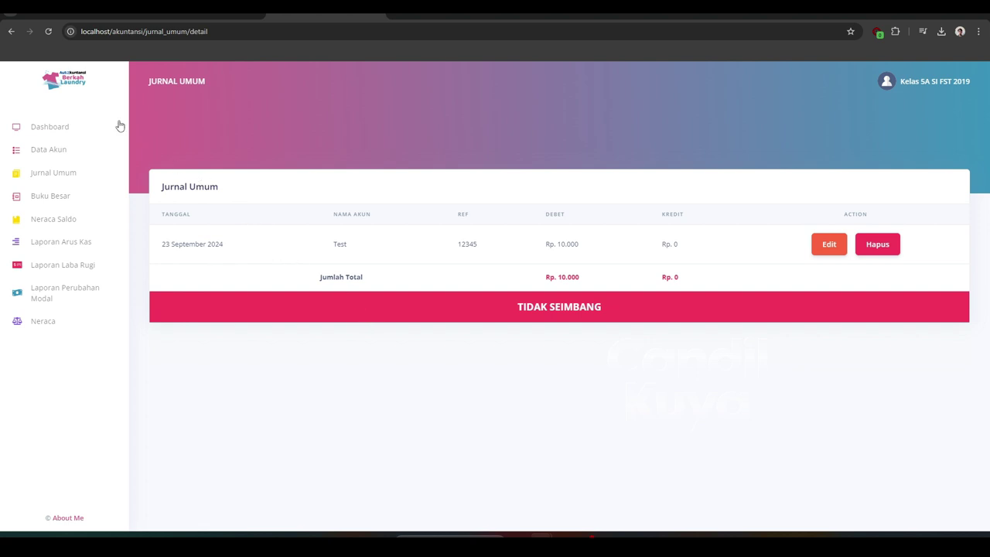
Check the September 2024 Test entry in Buku Besar and Neraca Saldo, which shows TIDAK SEIMBANG
left_click(11, 31)
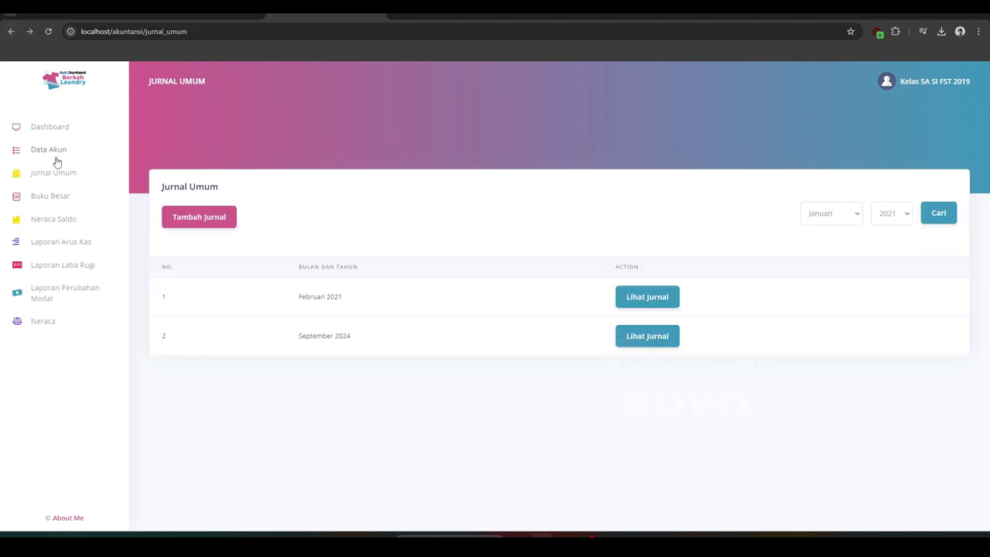
left_click(60, 196)
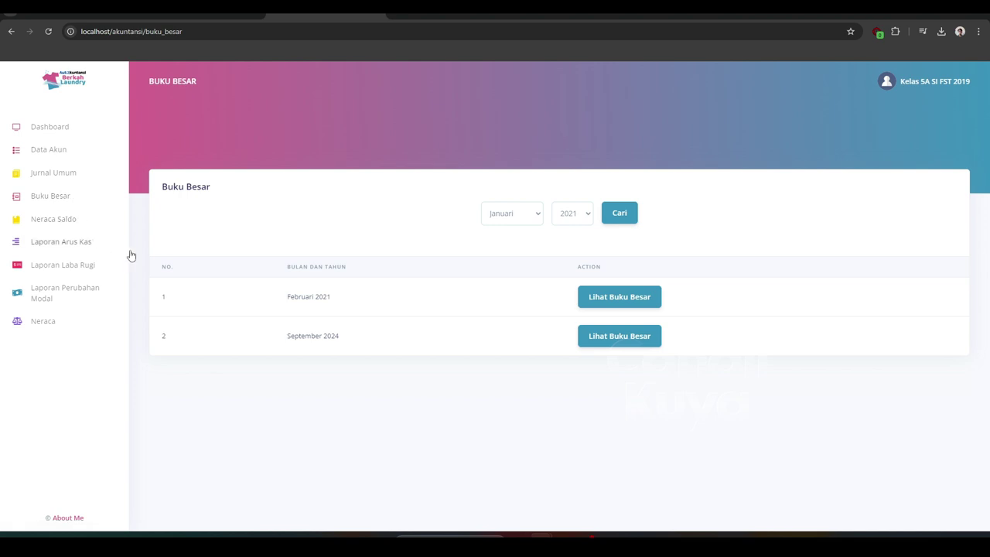
left_click(592, 343)
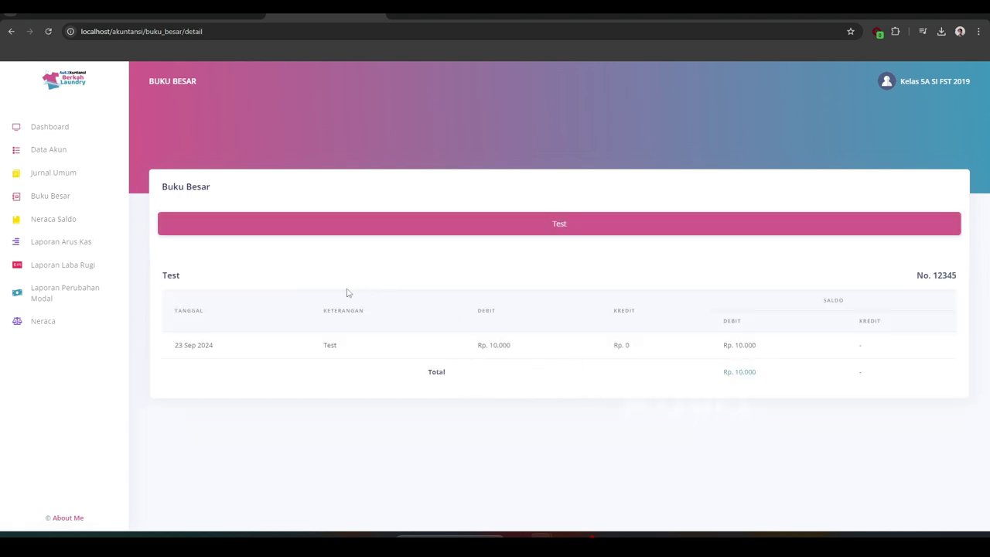
left_click(59, 223)
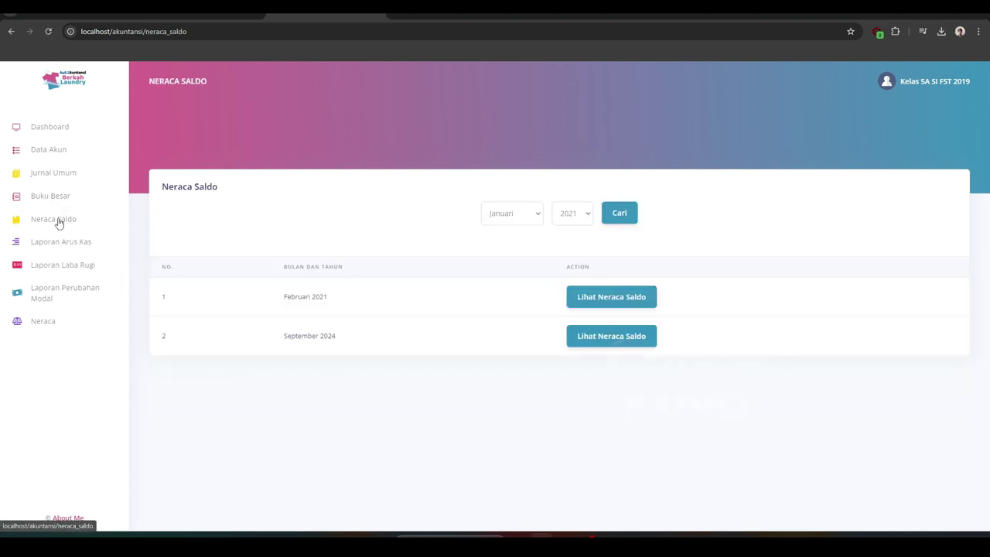
left_click(599, 344)
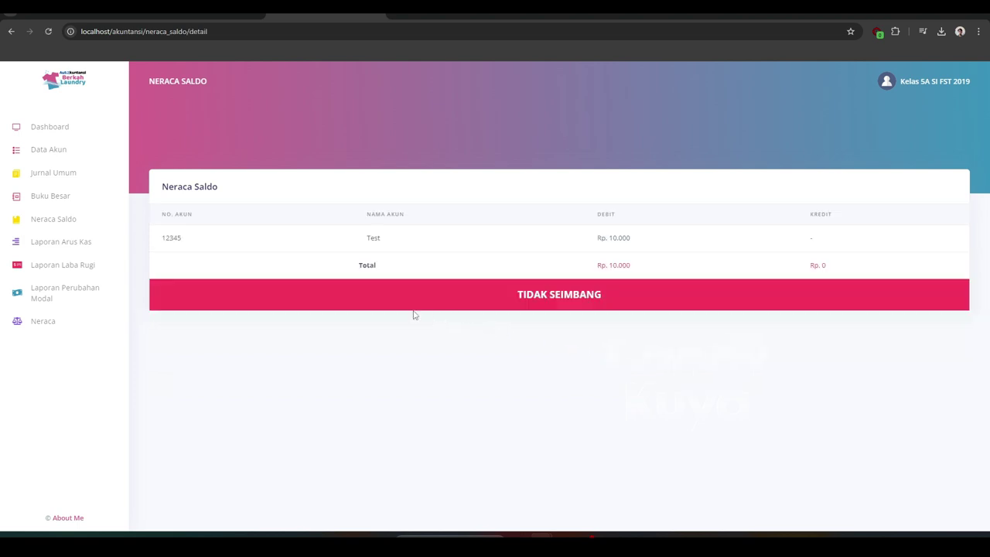
left_click(56, 244)
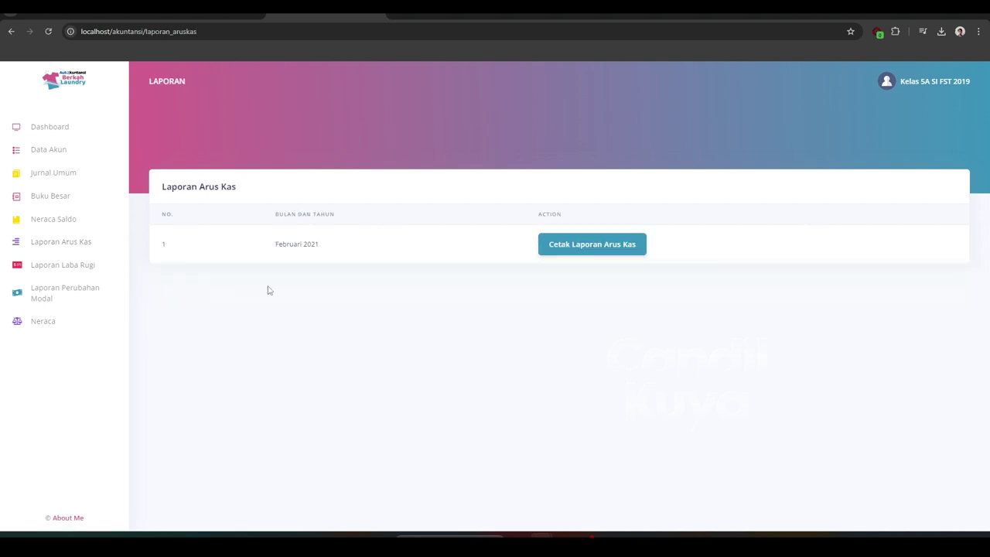
Generate the Arus Kas and Laba Rugi report PDFs, cancelling both downloads
left_click(560, 249)
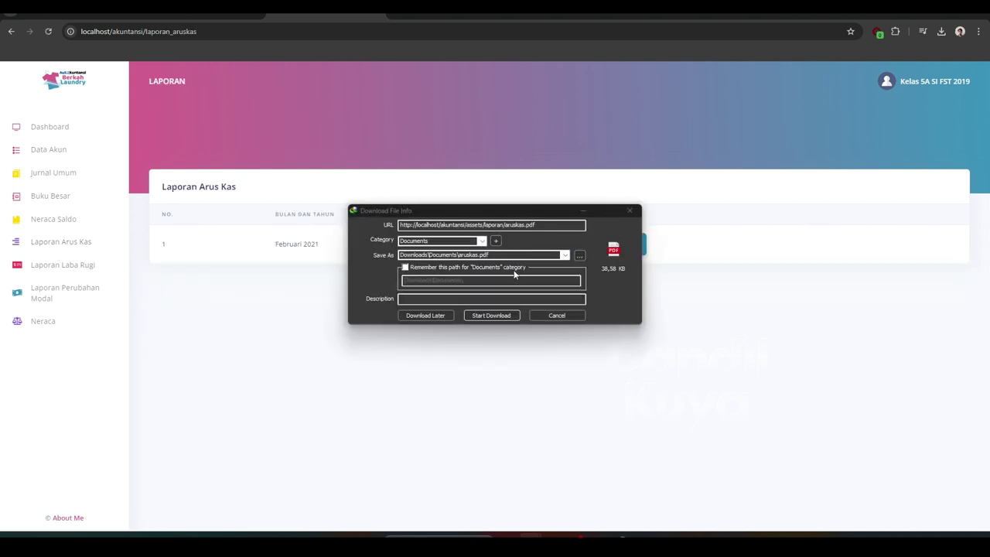
left_click(541, 315)
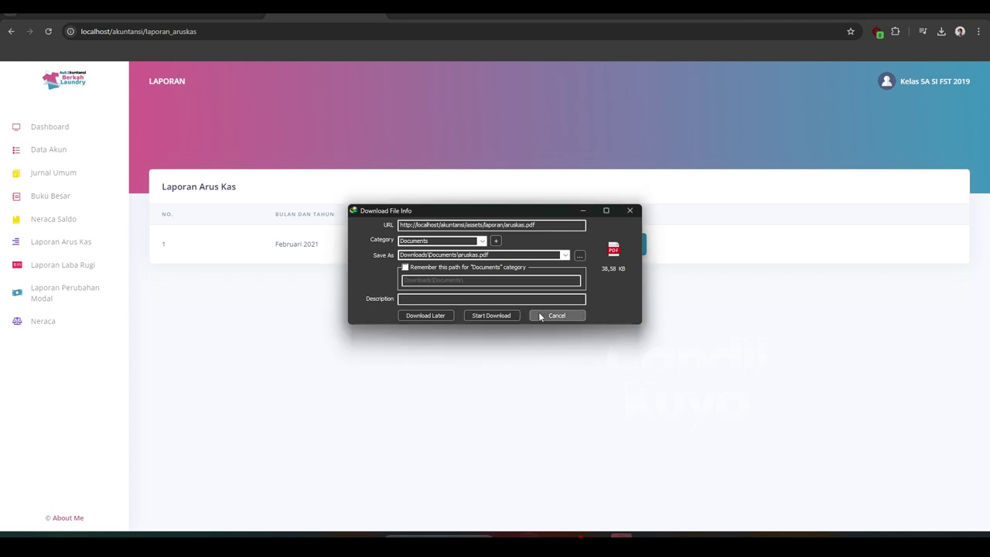
left_click(575, 307)
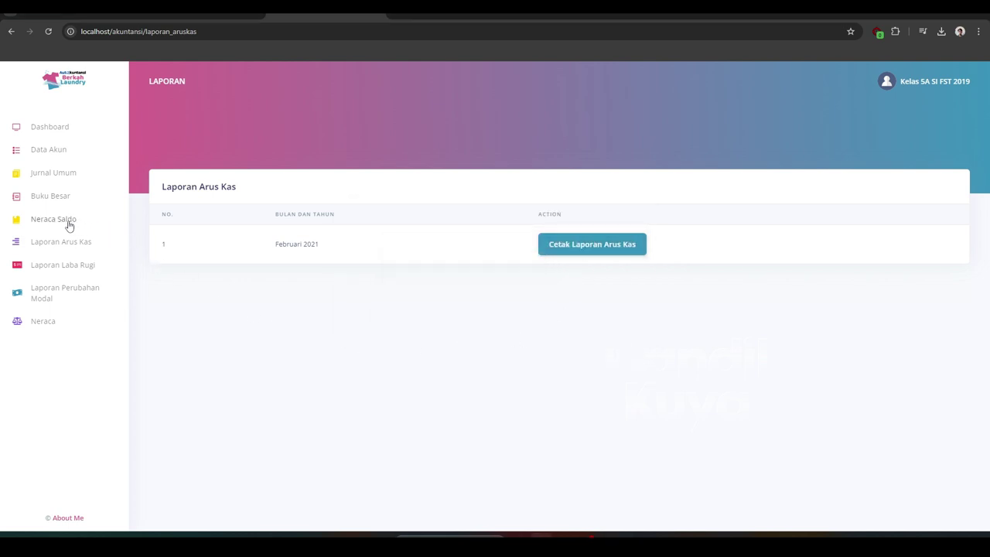
left_click(52, 265)
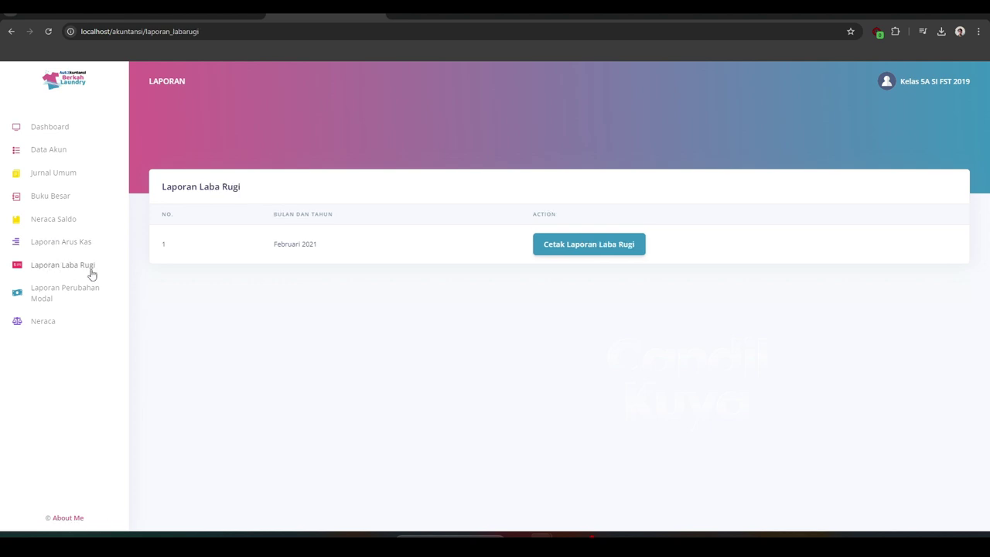
left_click(557, 252)
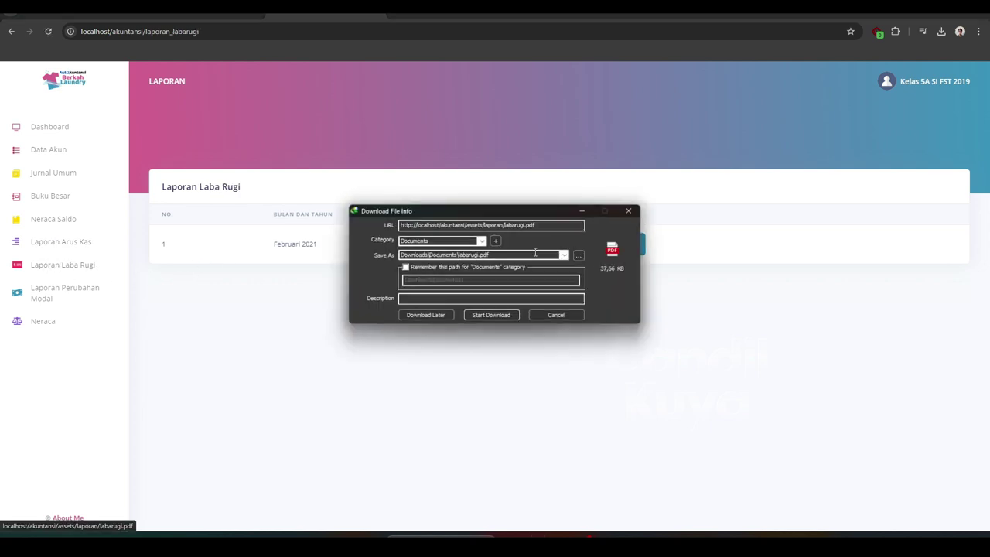
left_click(629, 210)
left_click(576, 307)
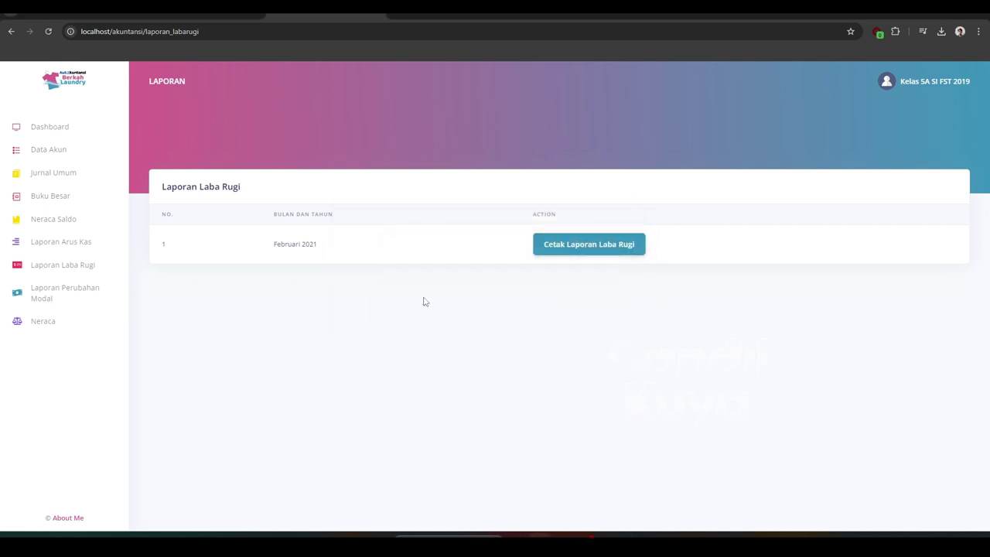
Generate the Perubahan Modal report PDF and cancel its download
left_click(71, 301)
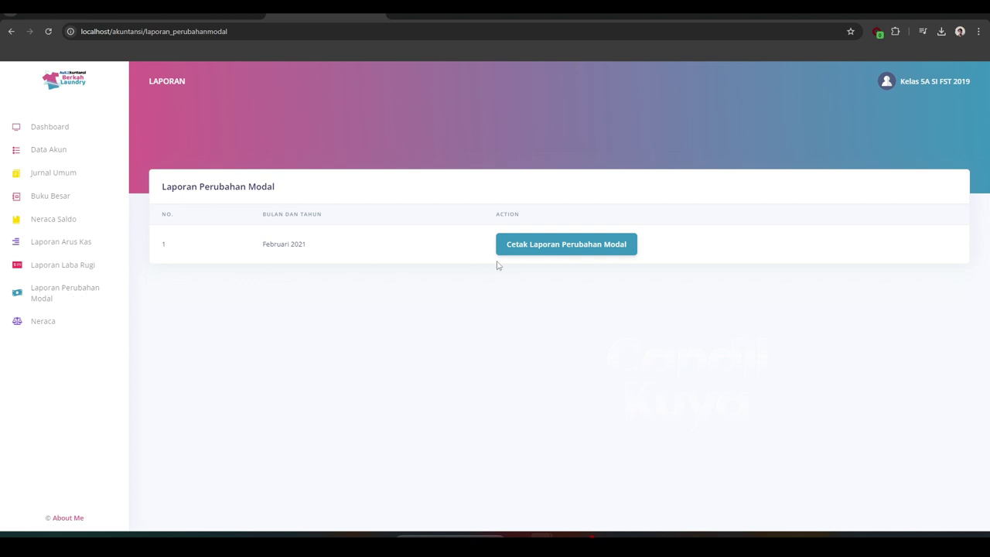
left_click(545, 252)
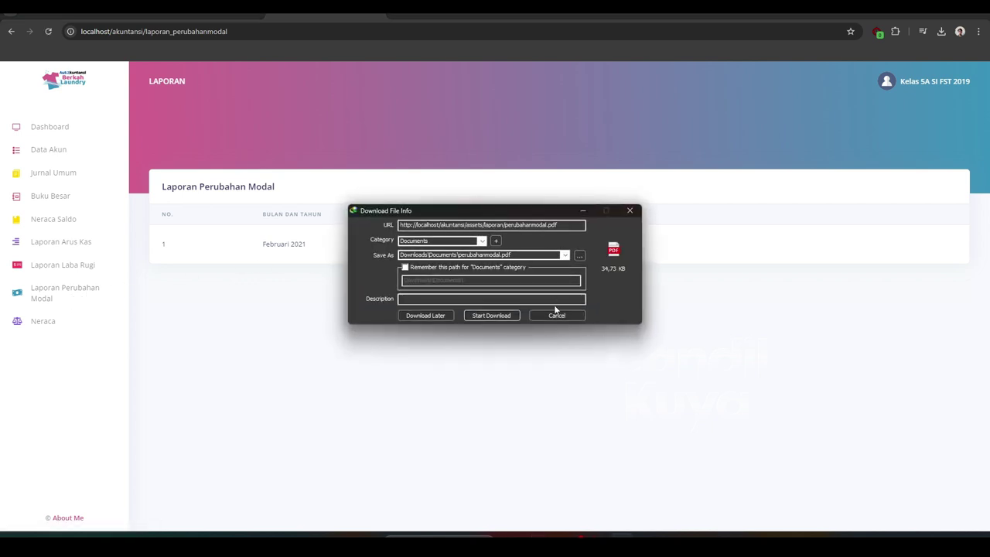
left_click(556, 312)
left_click(576, 306)
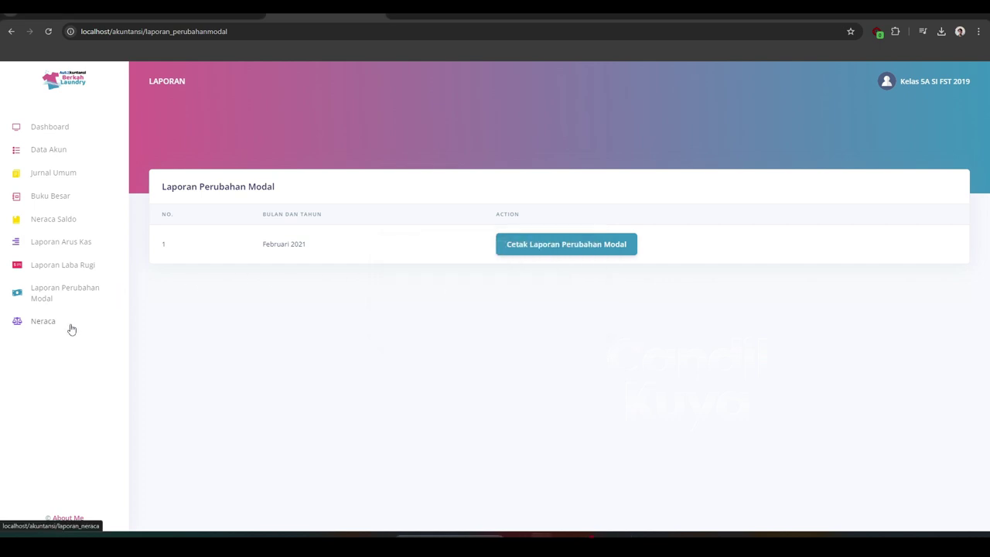
View the Neraca report, then return to the dashboard's Data Akun and Jurnal Umum tables
left_click(43, 320)
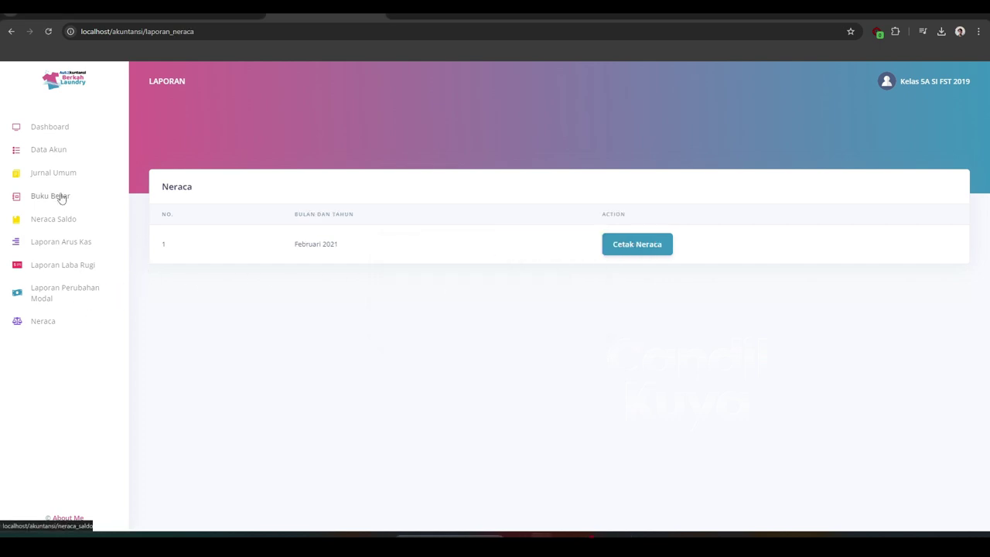
left_click(52, 129)
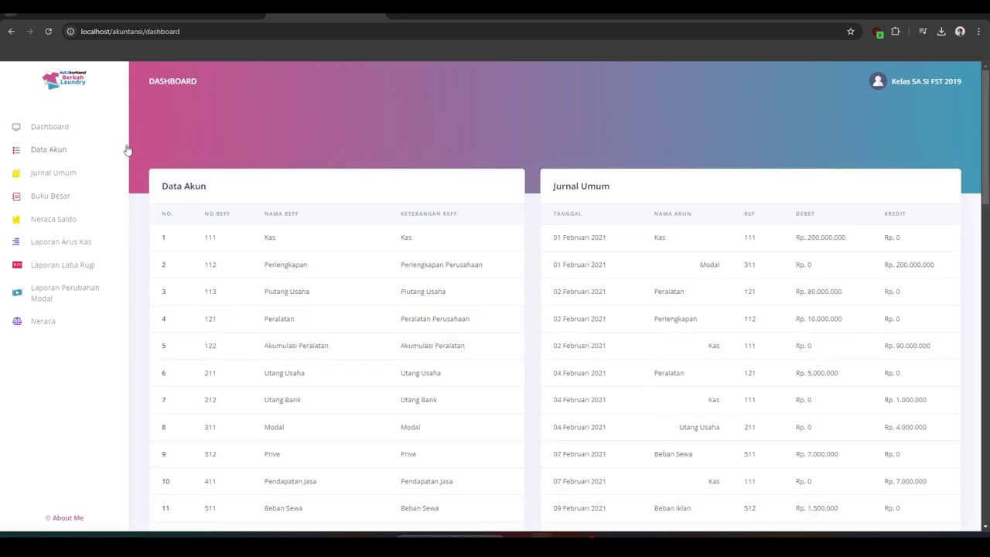
scroll(313, 239, "down", 1)
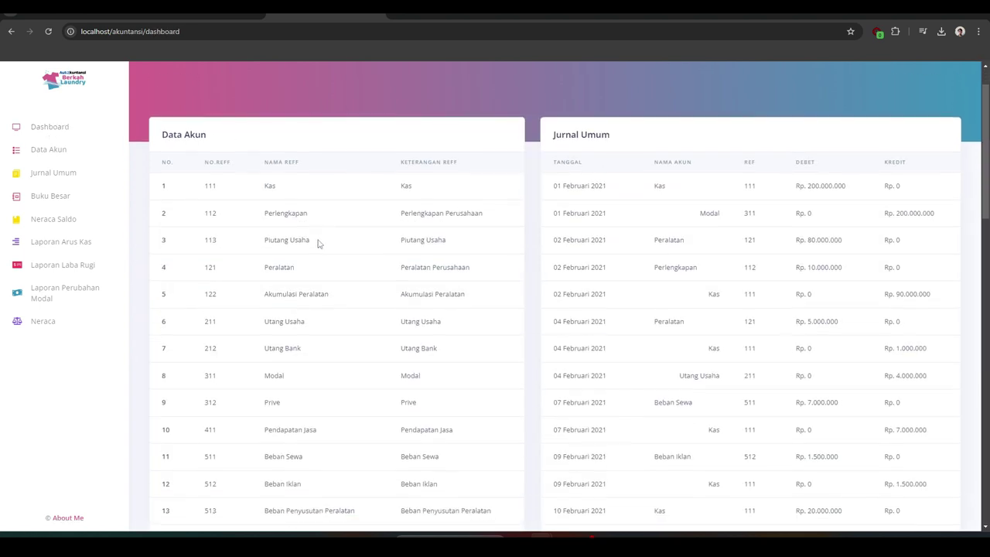
scroll(317, 244, "down", 1)
scroll(317, 244, "up", 1)
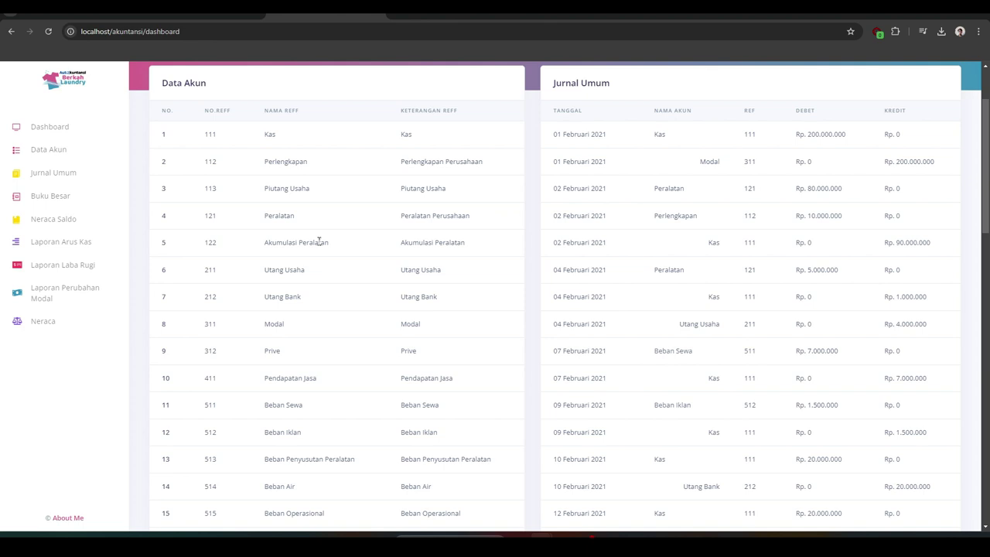